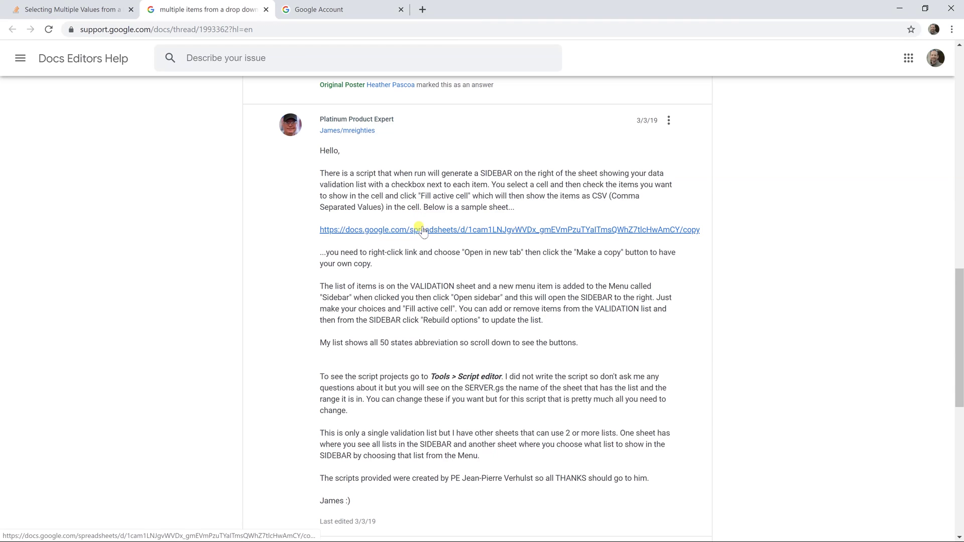
Step: Open the Multiple selector sample sheet link in a new browser tab
{"action": "right_click", "coordinate": [424, 231]}
{"action": "left_click", "coordinate": [472, 235]}
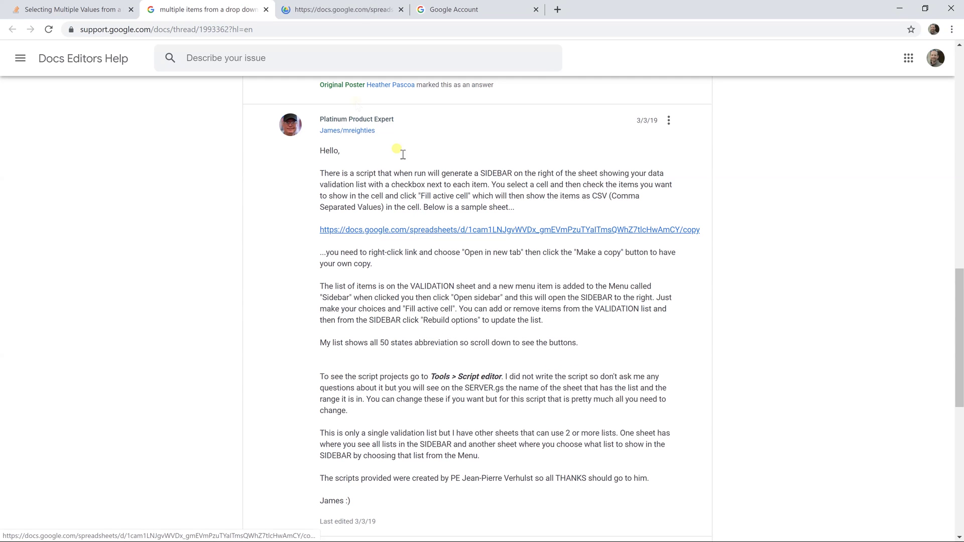
{"action": "left_click", "coordinate": [360, 12]}
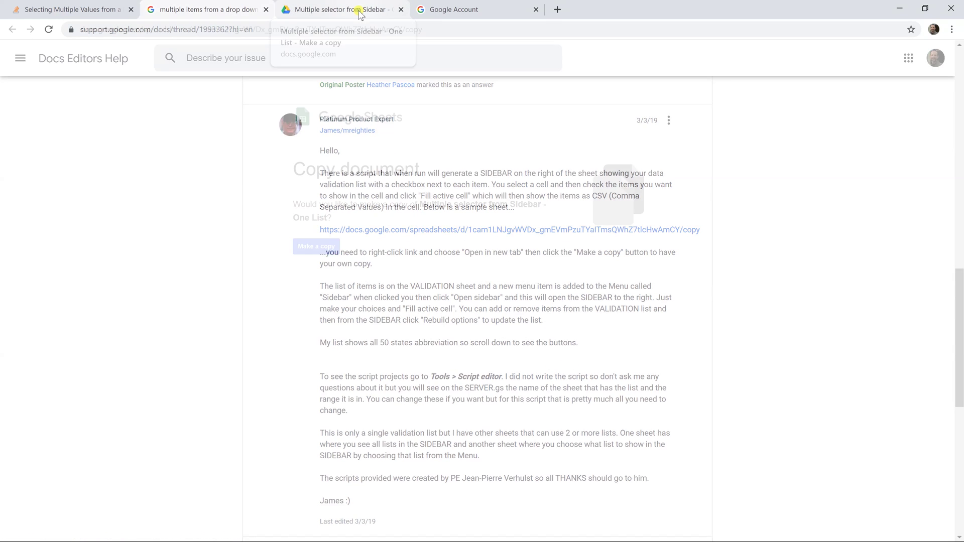
Step: Make a personal copy of the sample sheet and authorize its script with your account
{"action": "left_click", "coordinate": [325, 245]}
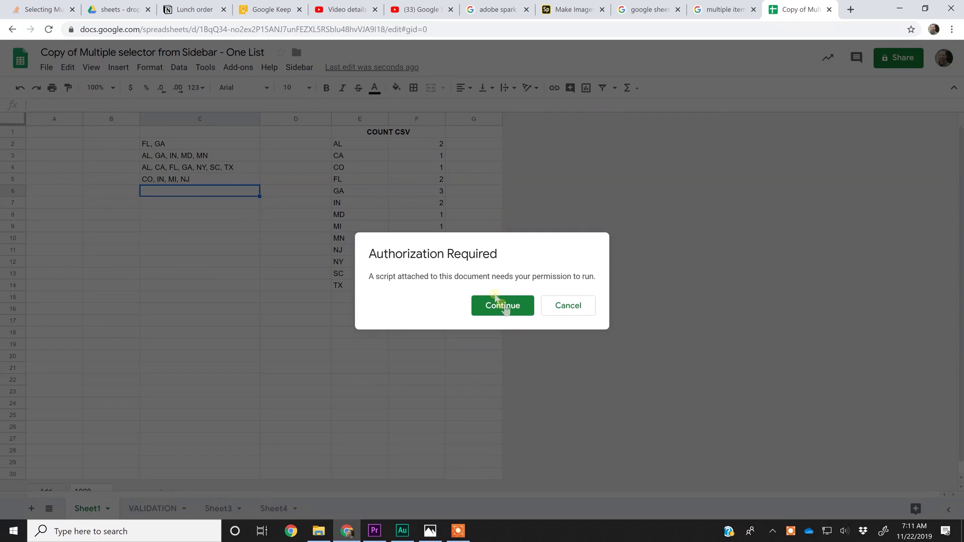
{"action": "left_click", "coordinate": [511, 311]}
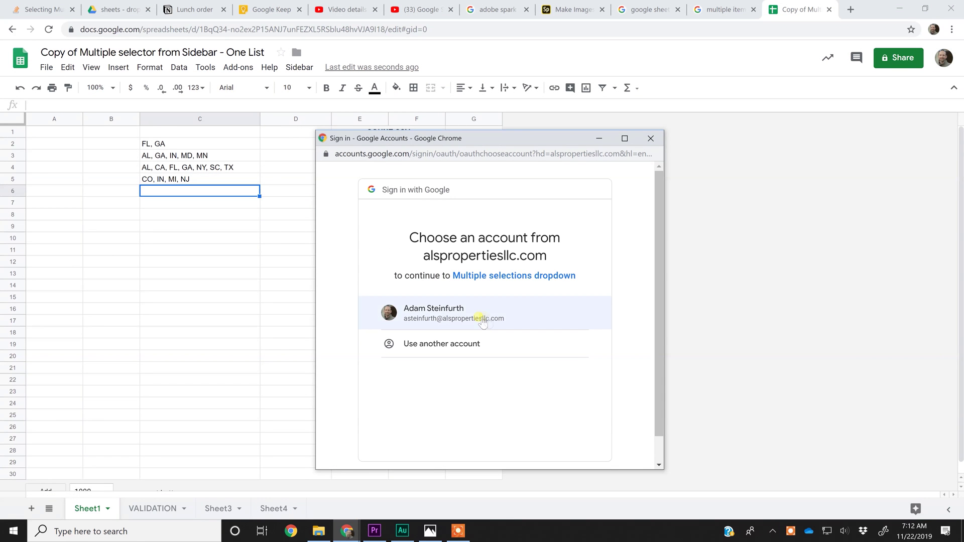
{"action": "left_click", "coordinate": [482, 321]}
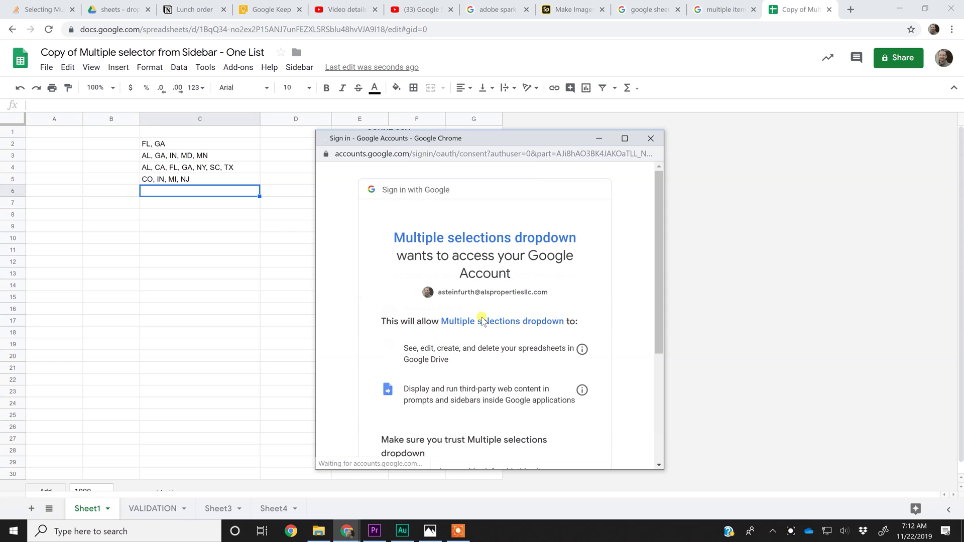
{"action": "scroll", "coordinate": [482, 321], "scroll_direction": "down", "scroll_amount": 5}
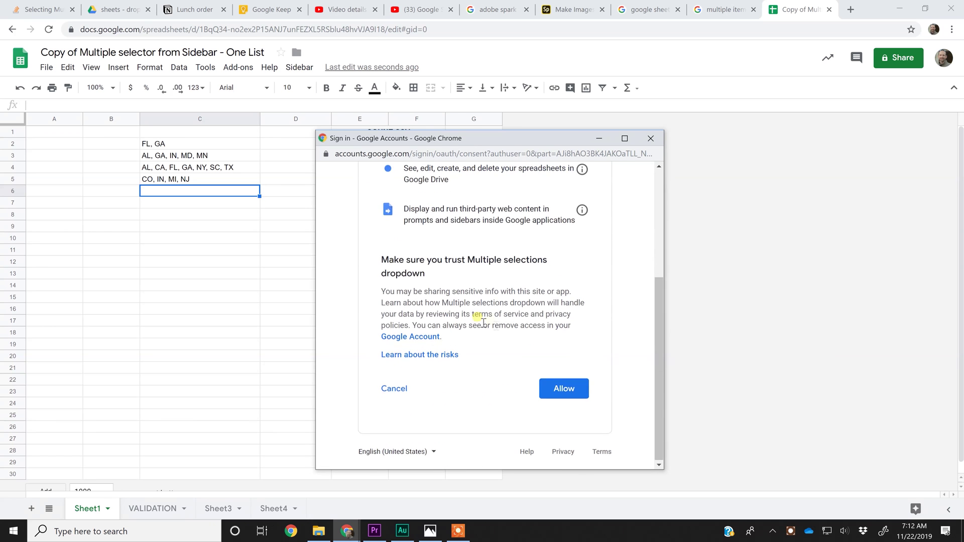
{"action": "left_click", "coordinate": [547, 388]}
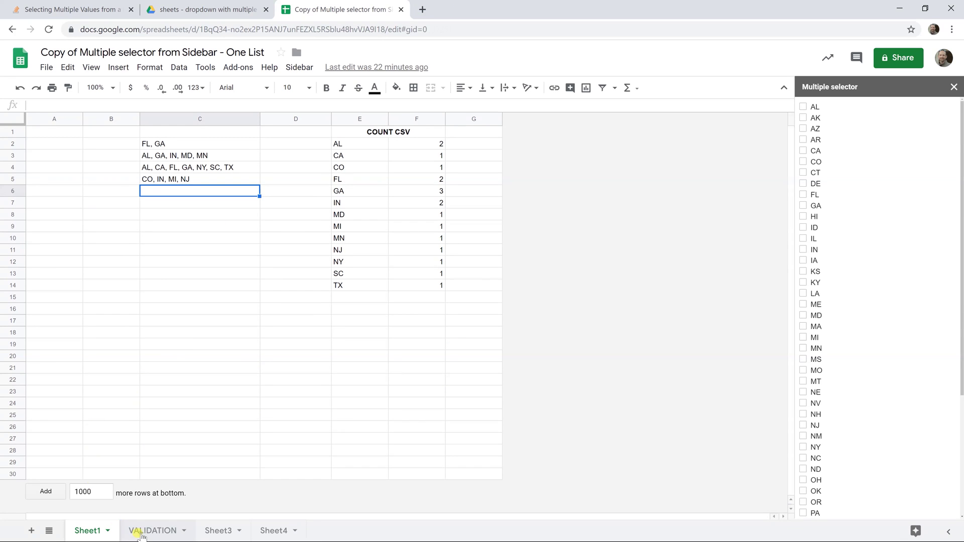
Step: Review the state codes on the VALIDATION sheet, then return to Sheet1
{"action": "left_click", "coordinate": [141, 532]}
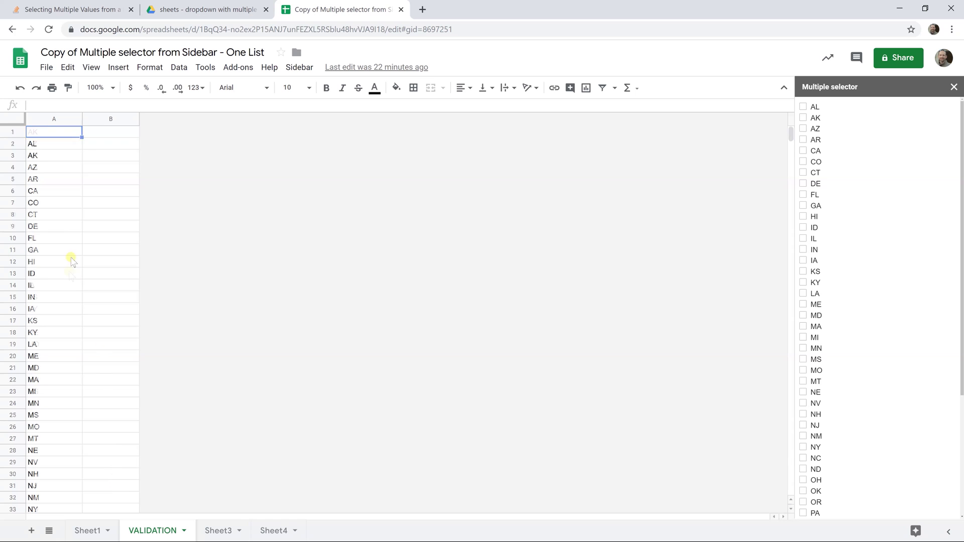
{"action": "scroll", "coordinate": [71, 281], "scroll_direction": "down", "scroll_amount": 3}
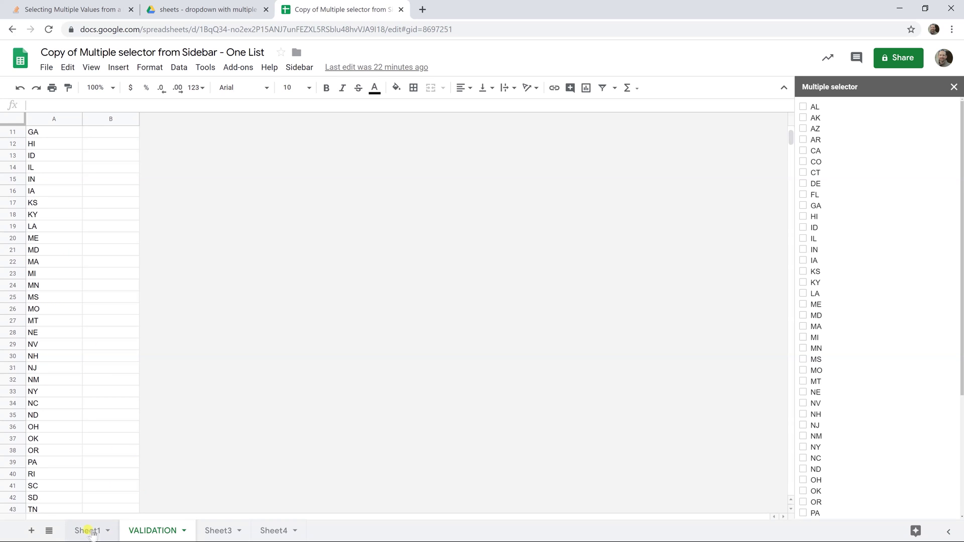
{"action": "left_click", "coordinate": [89, 532]}
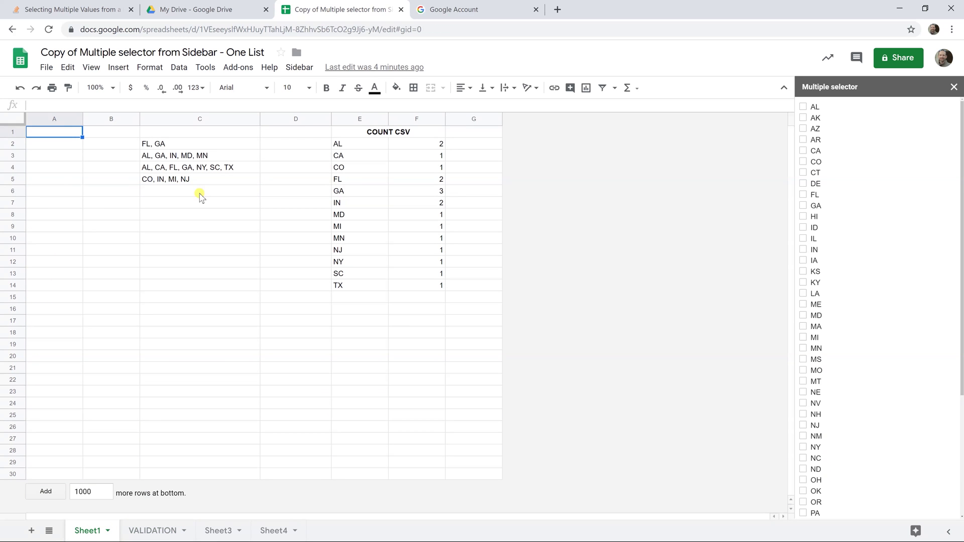
Step: Select cell C7, tick HI in the Multiple selector sidebar, and fill the cell
{"action": "left_click", "coordinate": [199, 193]}
{"action": "left_click", "coordinate": [200, 203]}
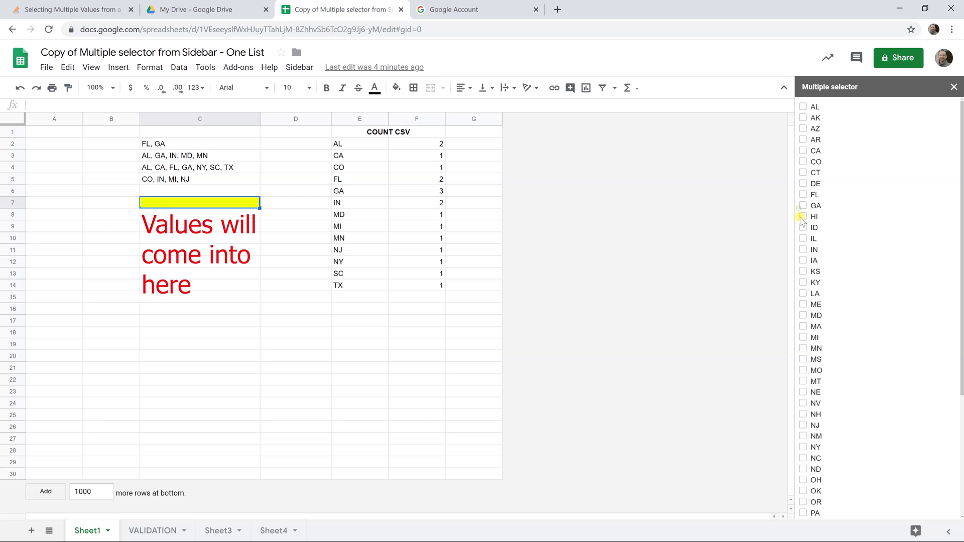
{"action": "left_click", "coordinate": [803, 216]}
{"action": "scroll", "coordinate": [889, 329], "scroll_direction": "down", "scroll_amount": 3}
{"action": "left_click", "coordinate": [822, 500]}
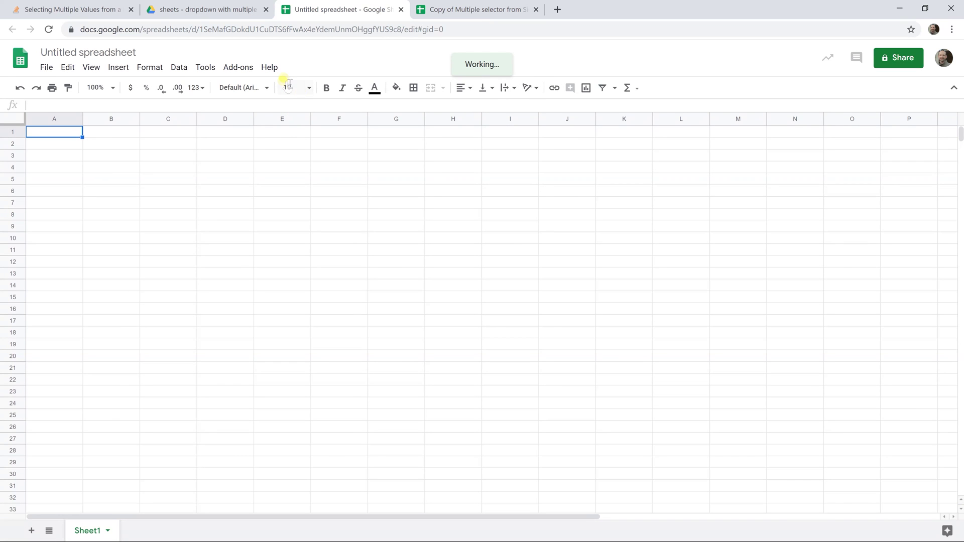
Step: Rename the spreadsheet to 'Lunch Order' and insert a new linked form
{"action": "left_click", "coordinate": [138, 53]}
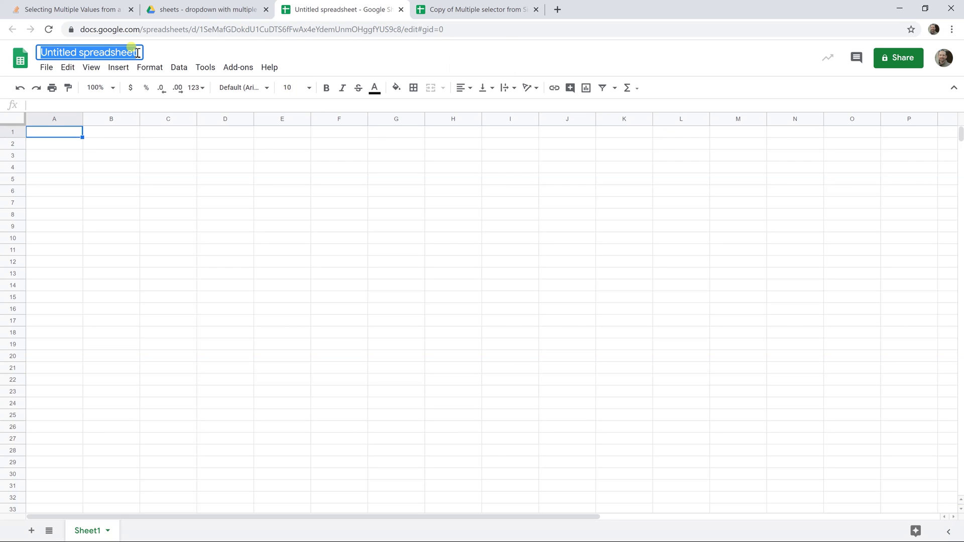
{"action": "type", "text": "Lunch "}
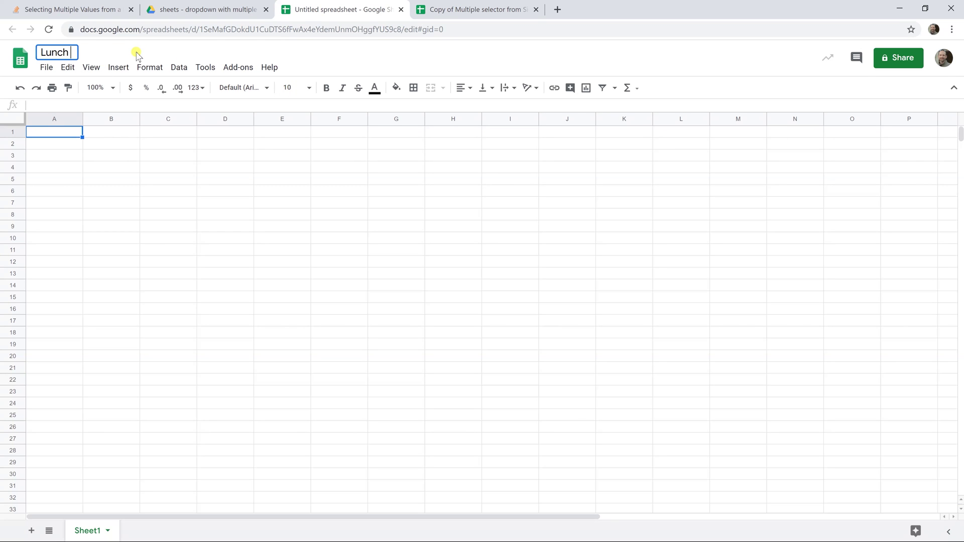
{"action": "type", "text": "Order"}
{"action": "left_click", "coordinate": [118, 145]}
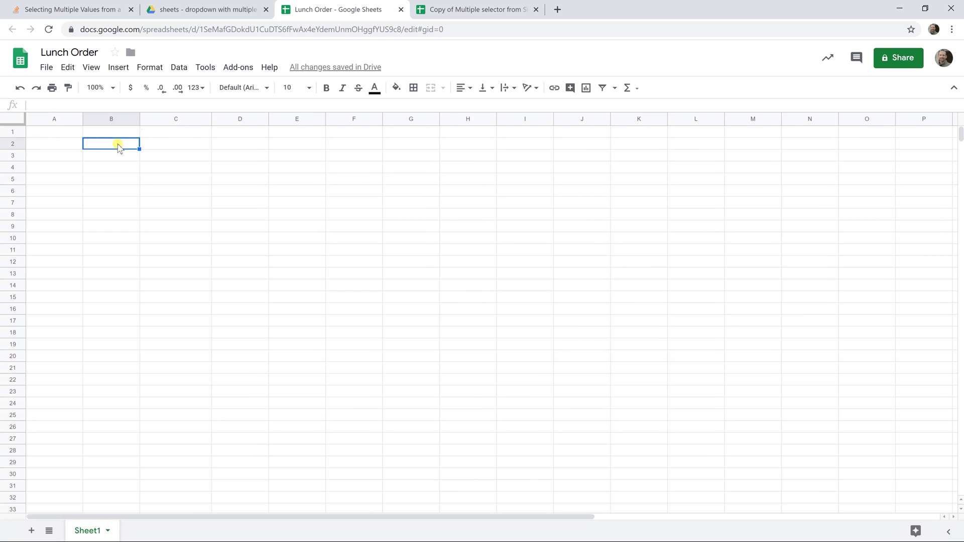
{"action": "left_click", "coordinate": [119, 67]}
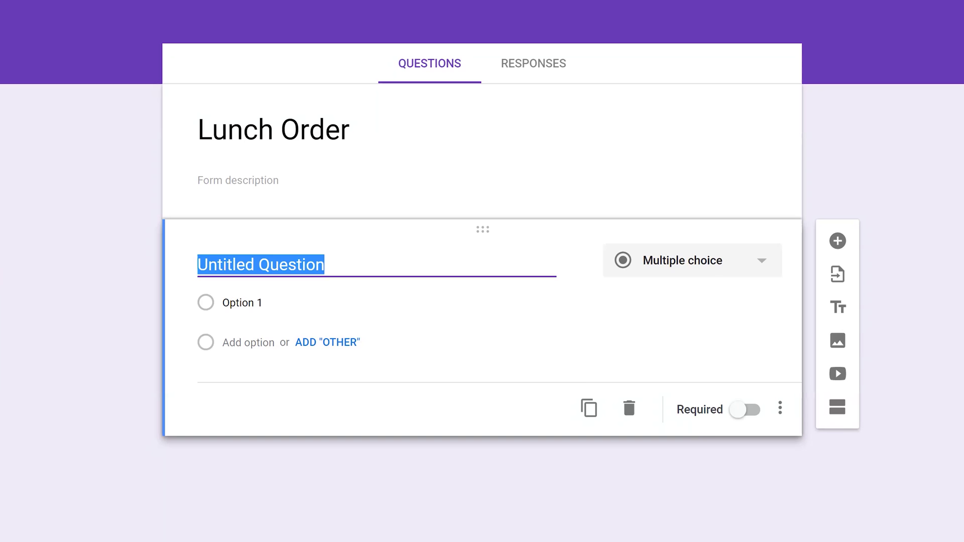
Step: Title the first question 'Name' and add a second question titled 'Toppings'
{"action": "type", "text": "Name"}
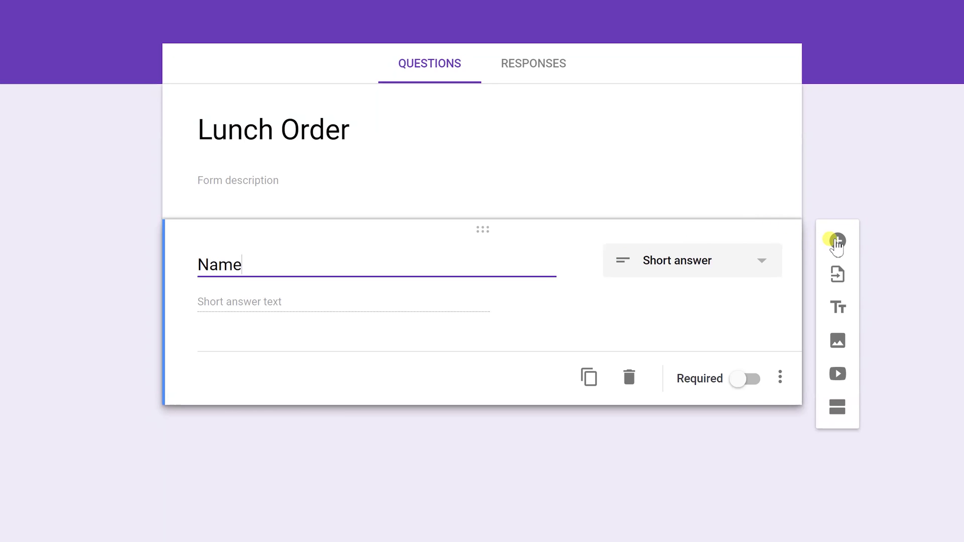
{"action": "left_click", "coordinate": [838, 242]}
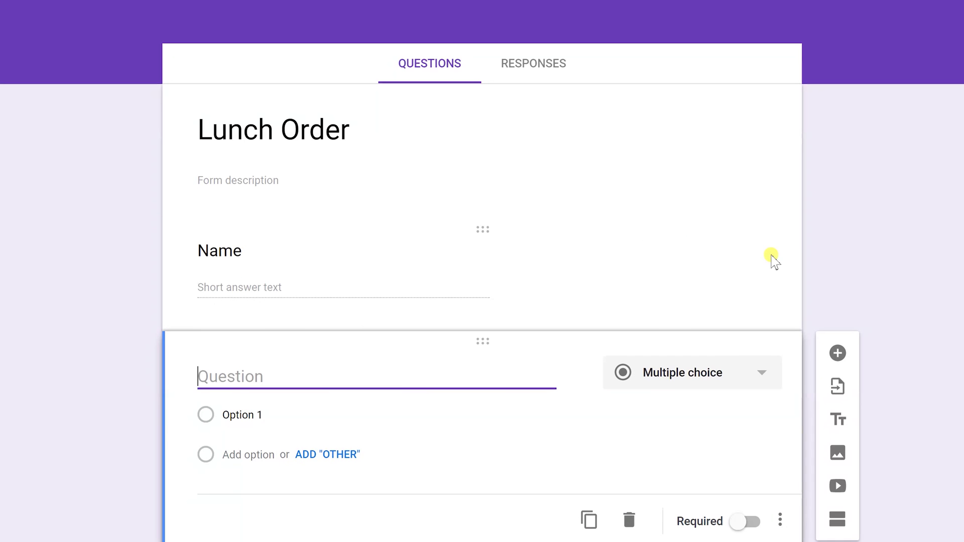
{"action": "type", "text": "Top"}
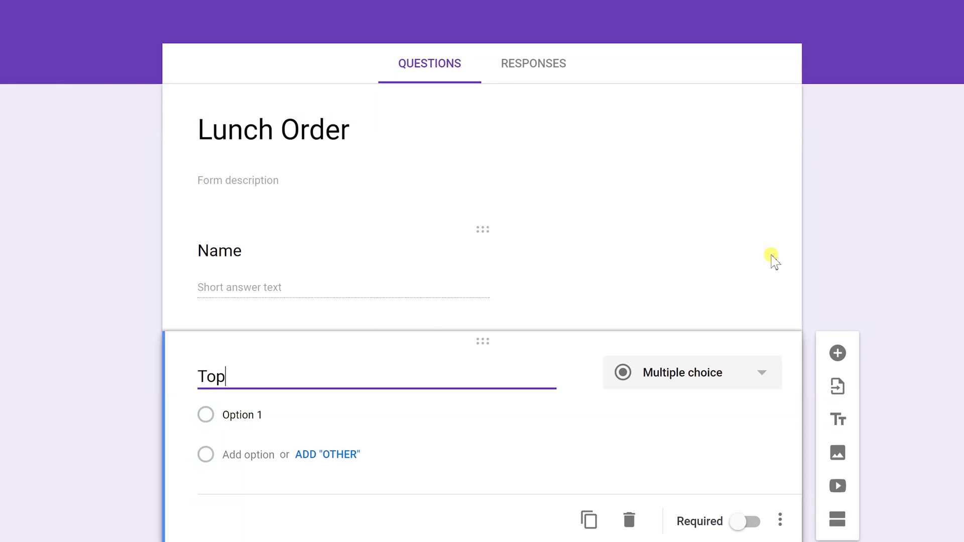
{"action": "type", "text": "pings"}
{"action": "left_click", "coordinate": [624, 415]}
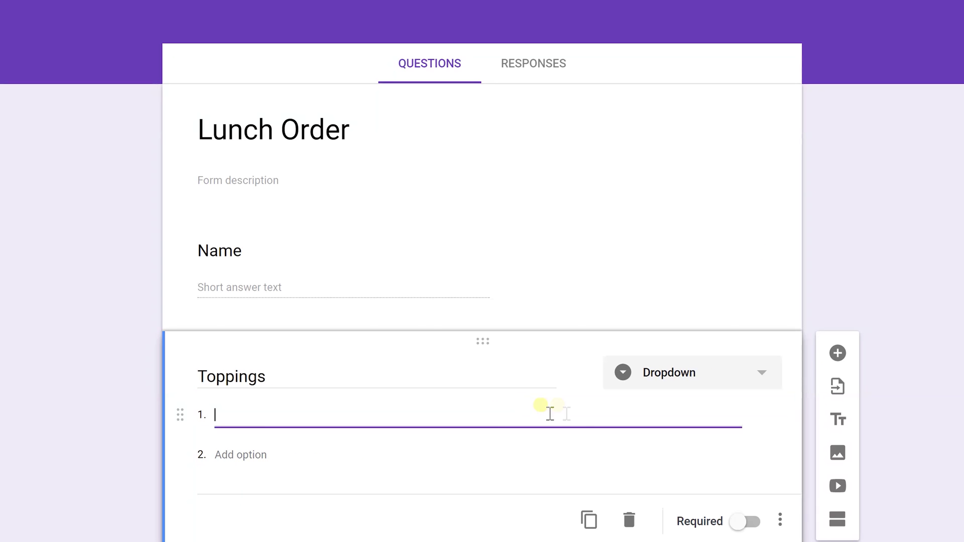
{"action": "left_click", "coordinate": [670, 385]}
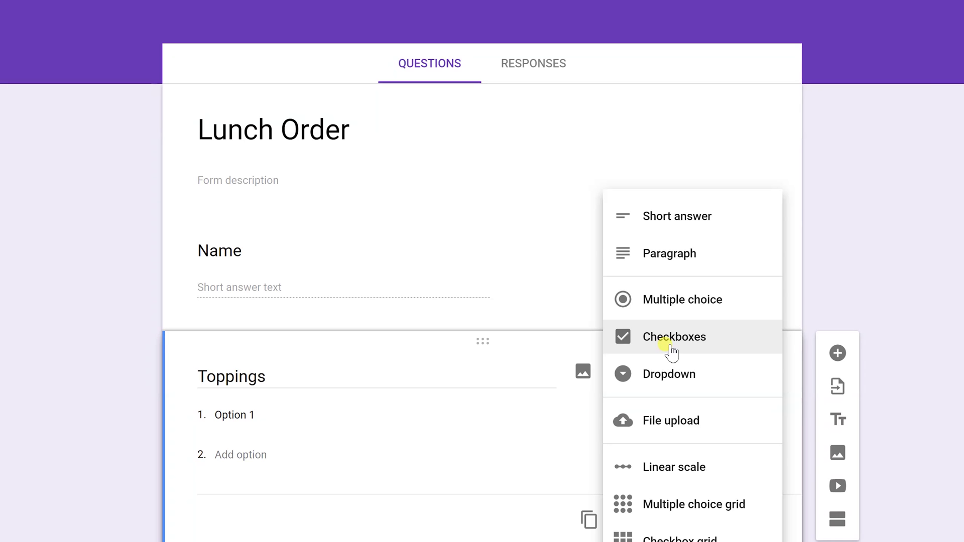
Step: Make Toppings a checkbox question with options Mustard, Ketchup and Pickles
{"action": "left_click", "coordinate": [672, 353]}
{"action": "left_click", "coordinate": [289, 415]}
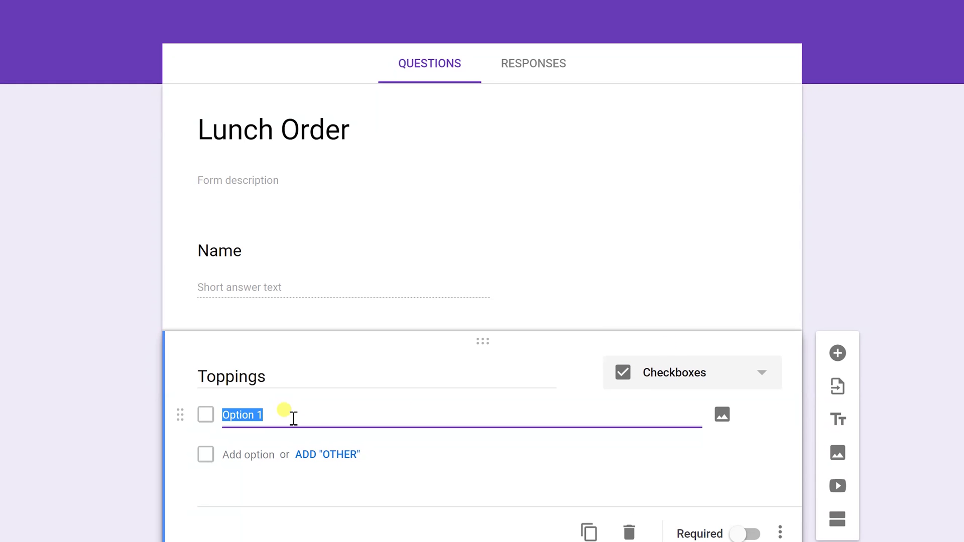
{"action": "type", "text": "Mustard"}
{"action": "key", "text": "Return"}
{"action": "type", "text": "Ketchup"}
{"action": "key", "text": "Return"}
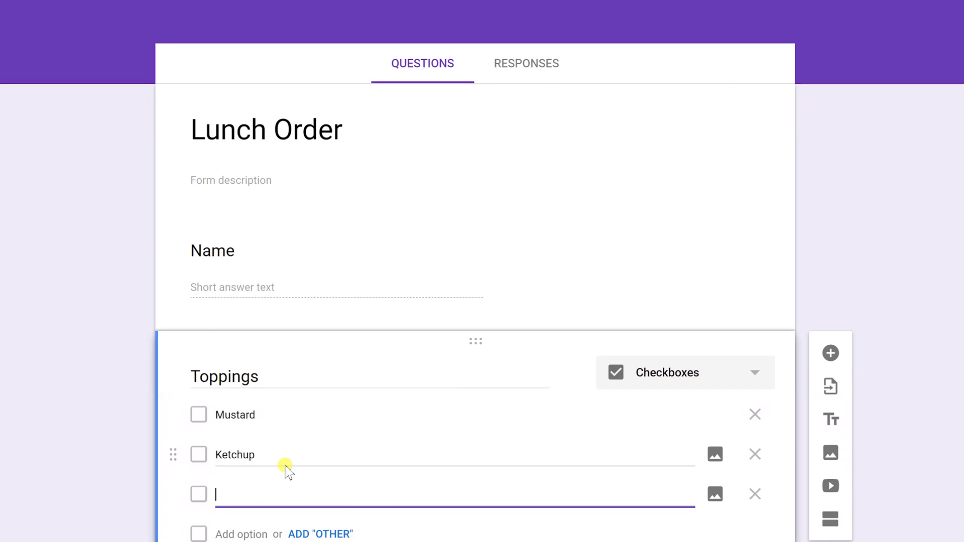
{"action": "type", "text": "Pickles"}
Step: Finish the Pickles option and add an 'Other' write-in choice to Toppings
{"action": "key", "text": "Tab"}
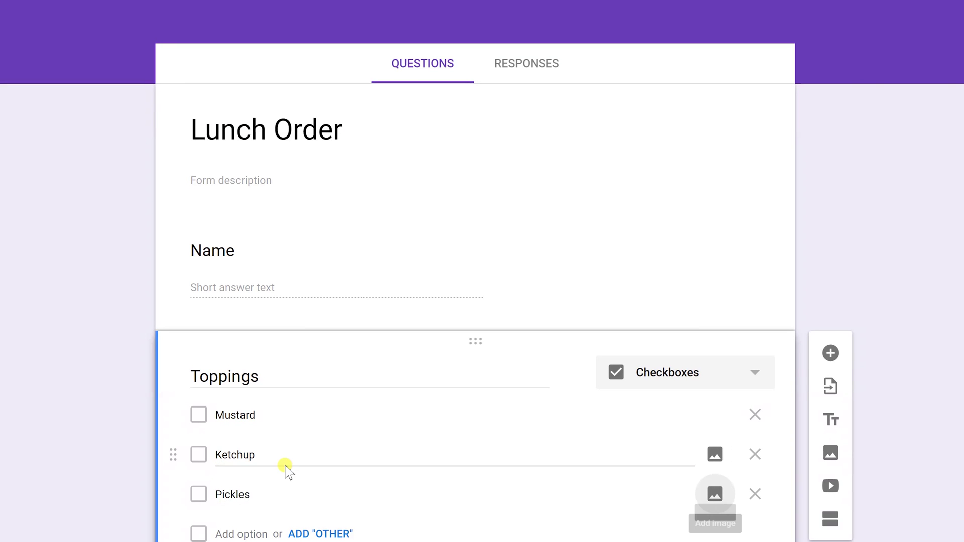
{"action": "key", "text": "Tab"}
{"action": "double_click", "coordinate": [278, 496]}
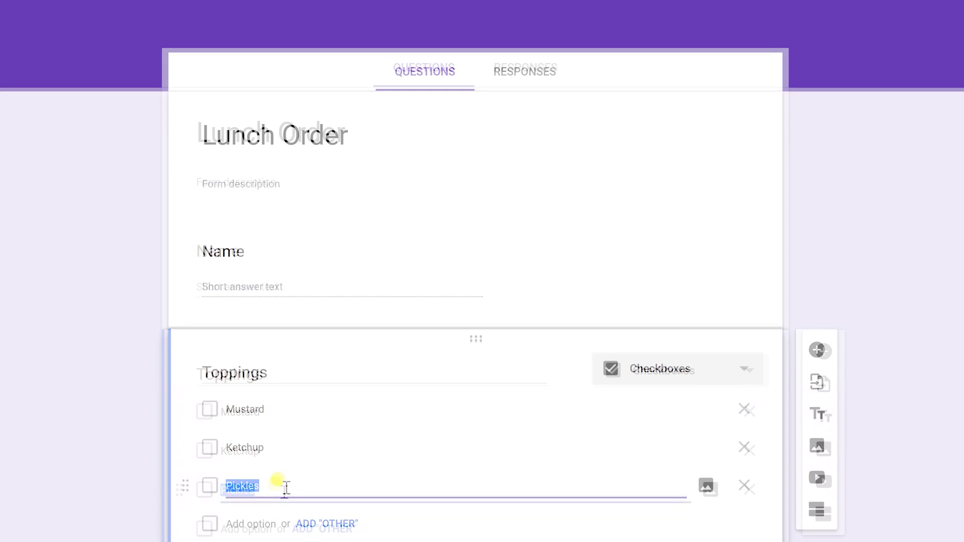
{"action": "left_click", "coordinate": [286, 487]}
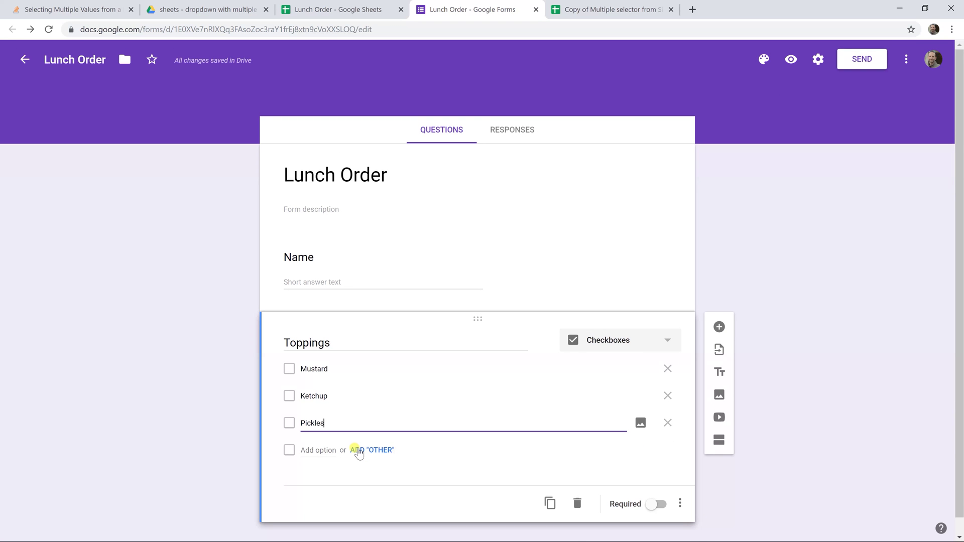
{"action": "left_click", "coordinate": [358, 451]}
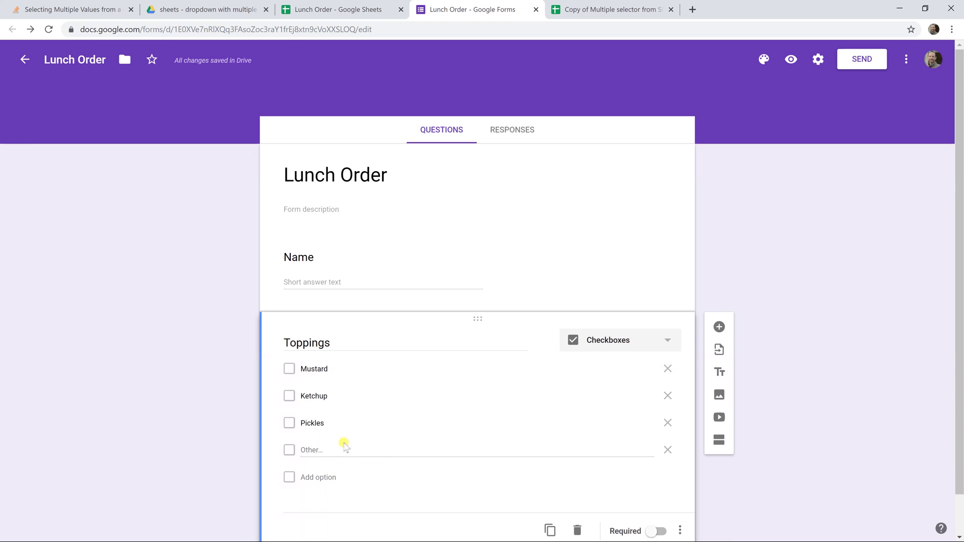
{"action": "scroll", "coordinate": [340, 449], "scroll_direction": "down", "scroll_amount": 1}
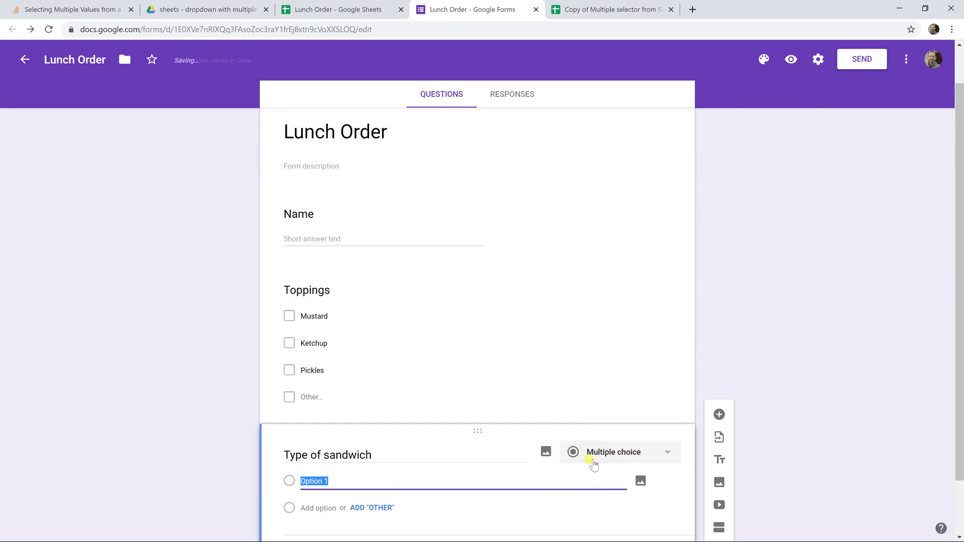
Step: Make the sandwich question a dropdown and retitle it 'Type of bread'
{"action": "left_click", "coordinate": [594, 465]}
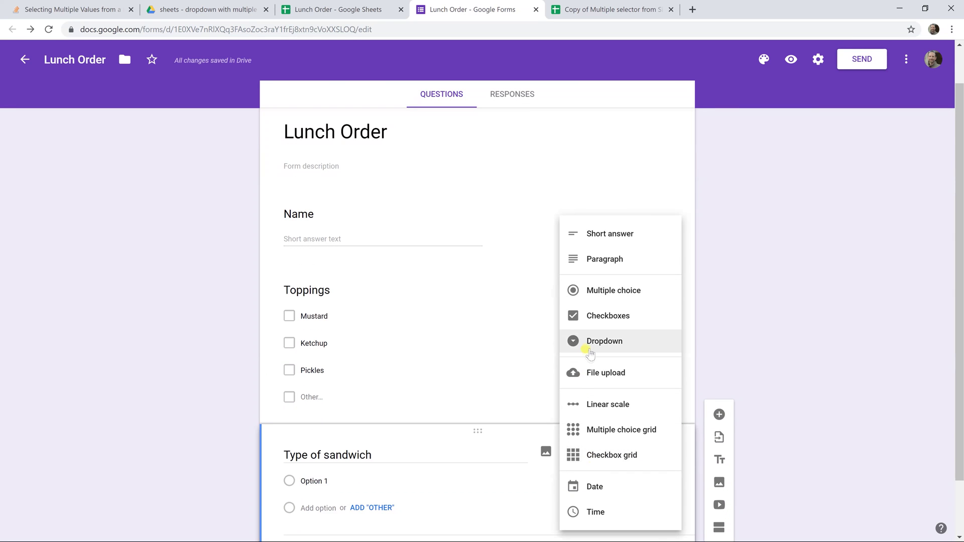
{"action": "left_click", "coordinate": [593, 352]}
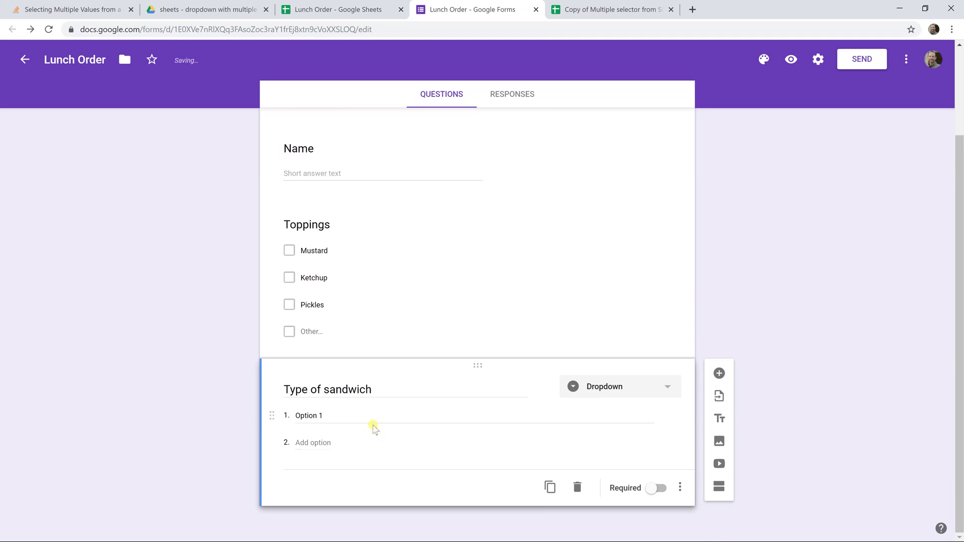
{"action": "left_click", "coordinate": [367, 416]}
{"action": "left_click_drag", "start_coordinate": [323, 390], "coordinate": [409, 390]}
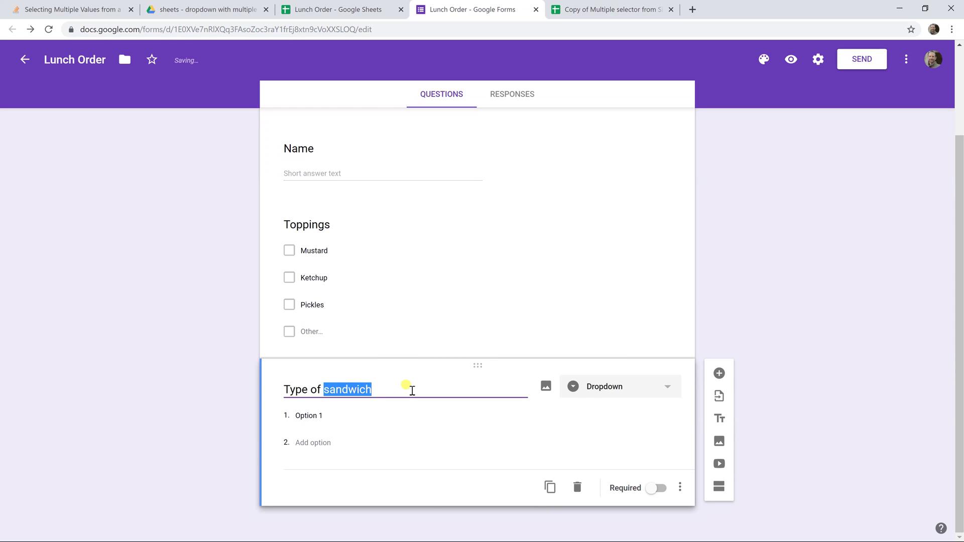
{"action": "type", "text": "bread"}
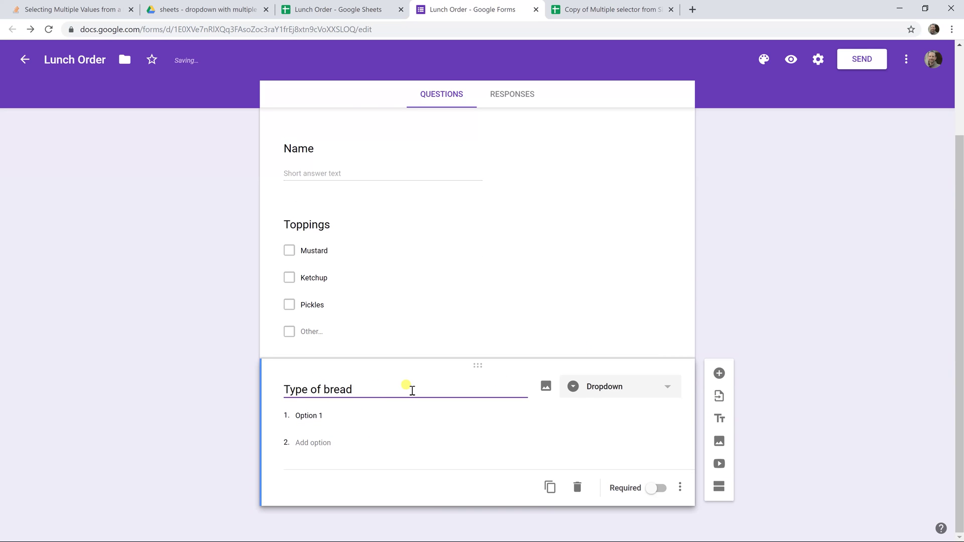
Step: Enter Whole wheat and Rye as the bread options
{"action": "left_click", "coordinate": [369, 416]}
{"action": "type", "text": "Whole wheat"}
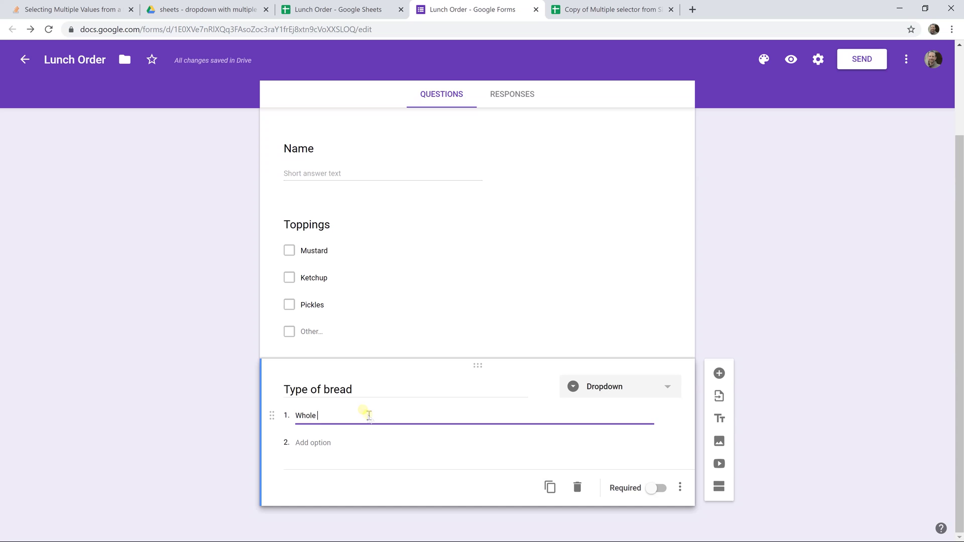
{"action": "key", "text": "Return"}
{"action": "type", "text": "R"}
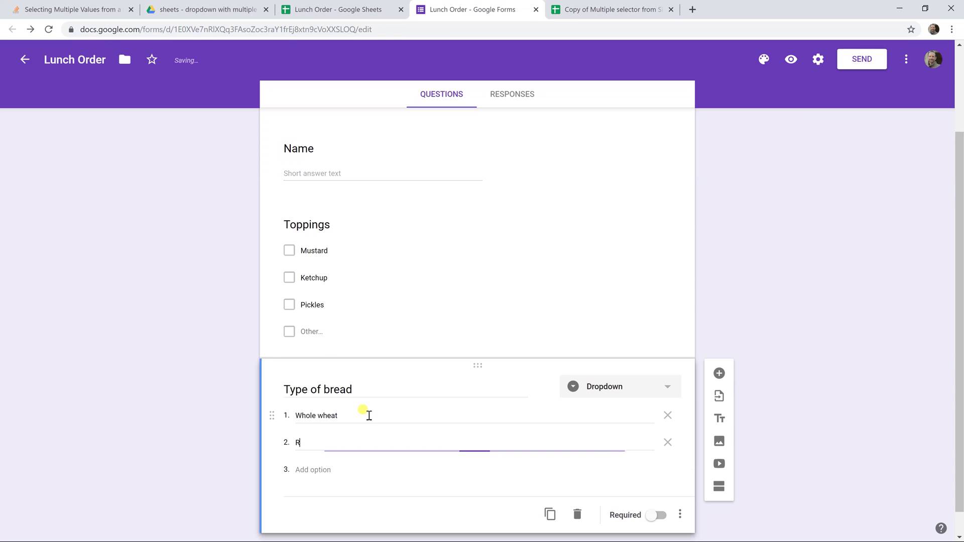
{"action": "type", "text": "ye"}
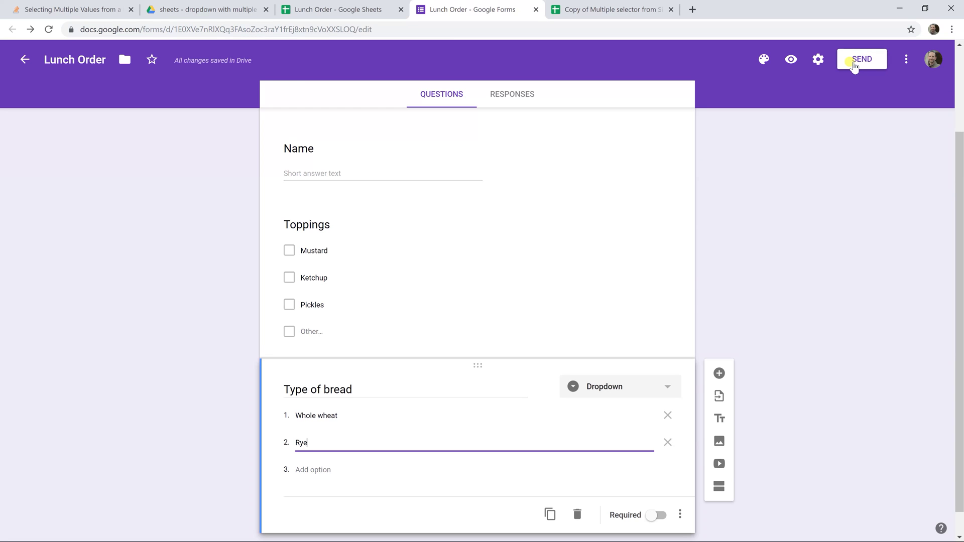
Step: Bring up the Send form options, then close them without sending
{"action": "left_click", "coordinate": [854, 64]}
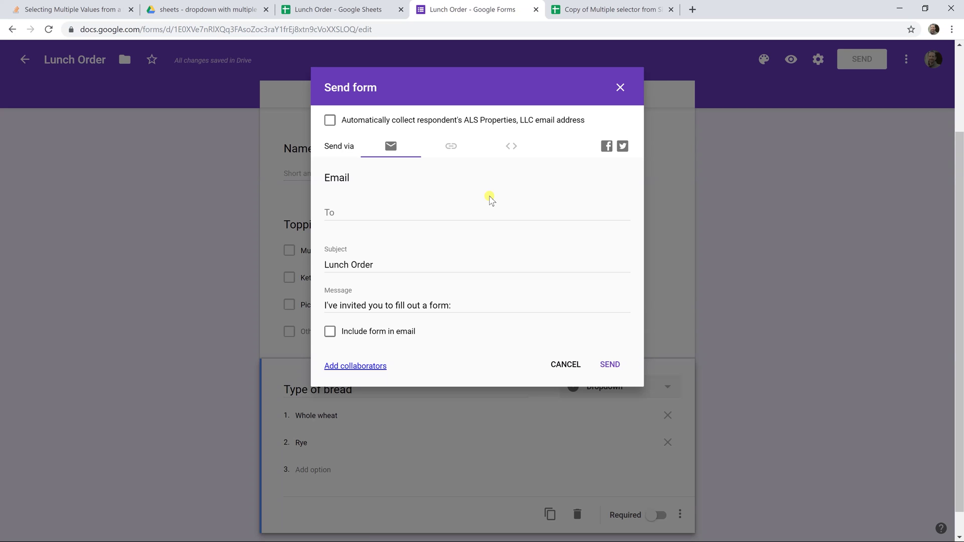
{"action": "left_click", "coordinate": [566, 365]}
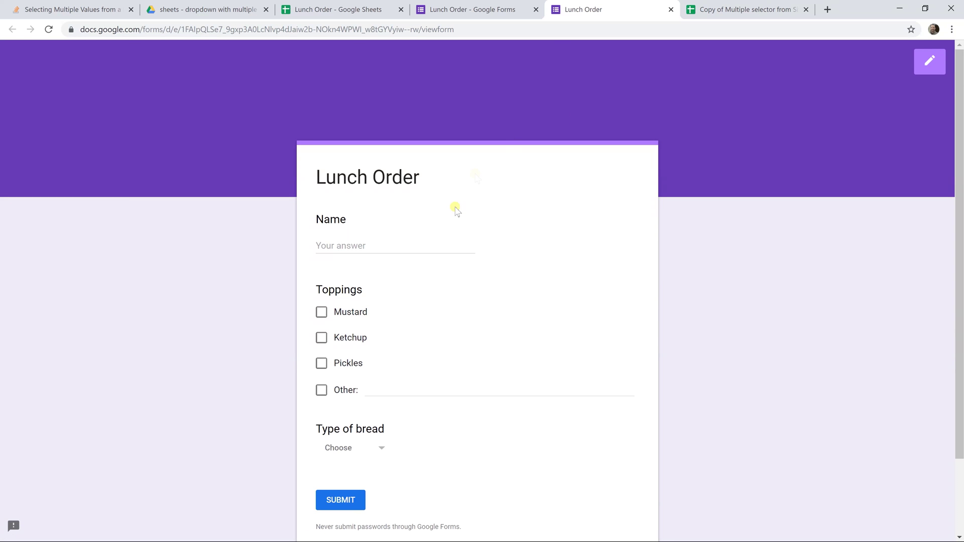
Step: Enter a name, tick Mustard and Ketchup, choose Whole wheat bread, and submit the form
{"action": "left_click", "coordinate": [433, 243]}
{"action": "type", "text": "Adam"}
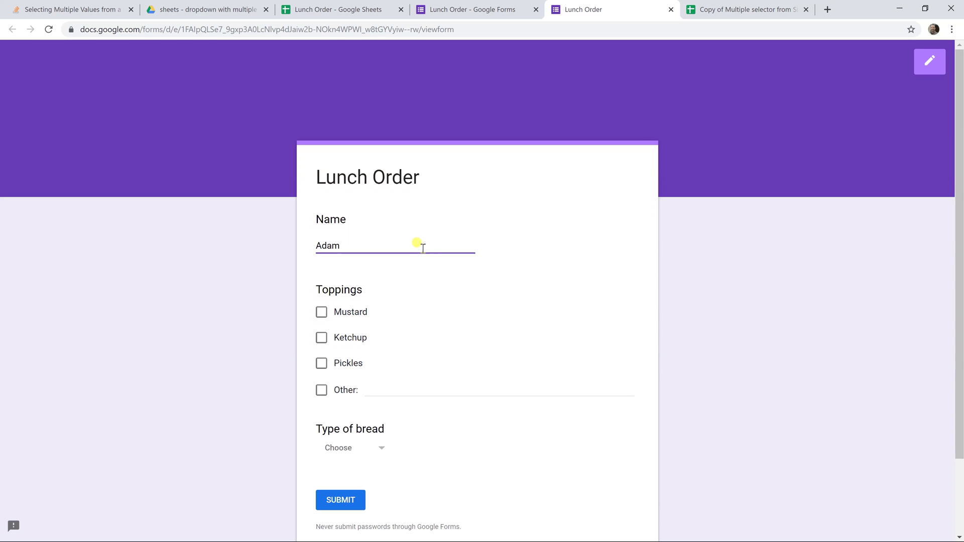
{"action": "left_click", "coordinate": [366, 313]}
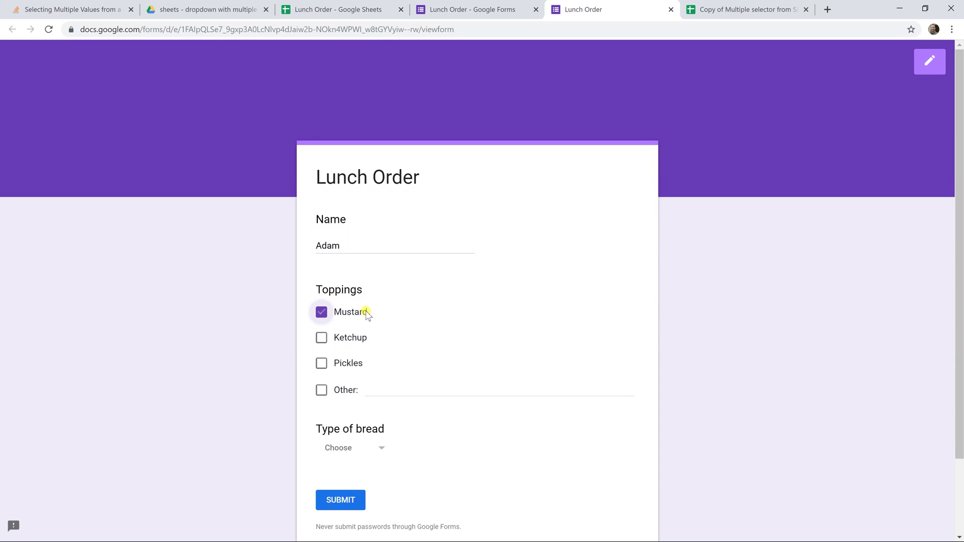
{"action": "left_click", "coordinate": [360, 338]}
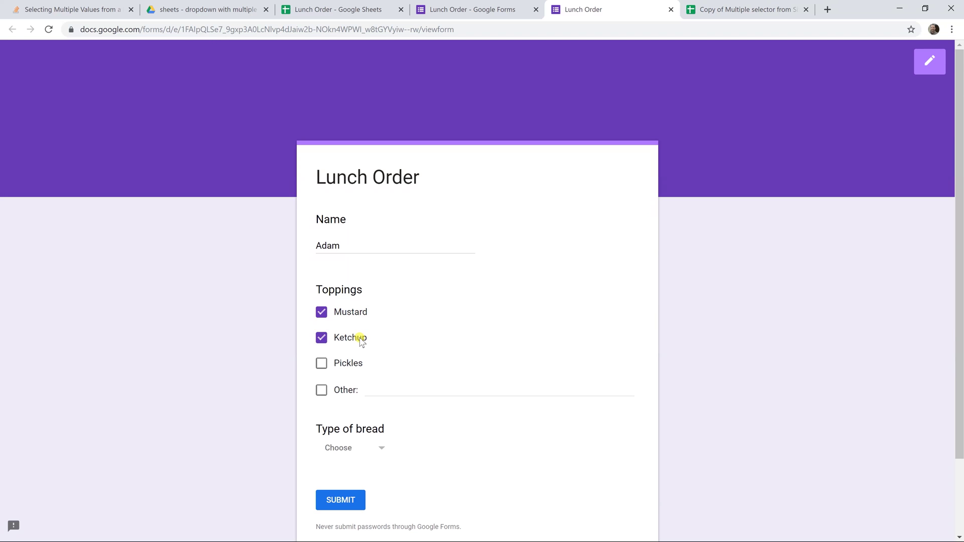
{"action": "left_click", "coordinate": [359, 451]}
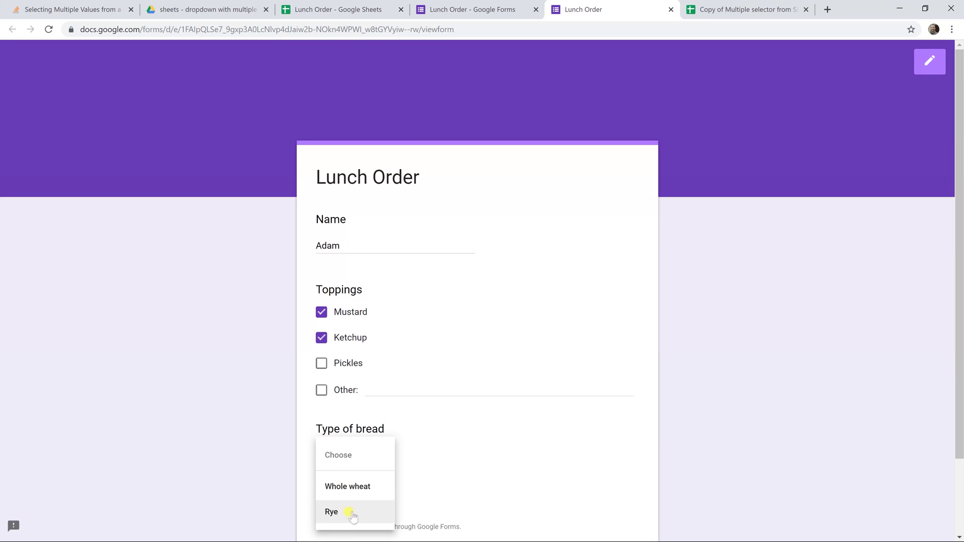
{"action": "left_click", "coordinate": [360, 494]}
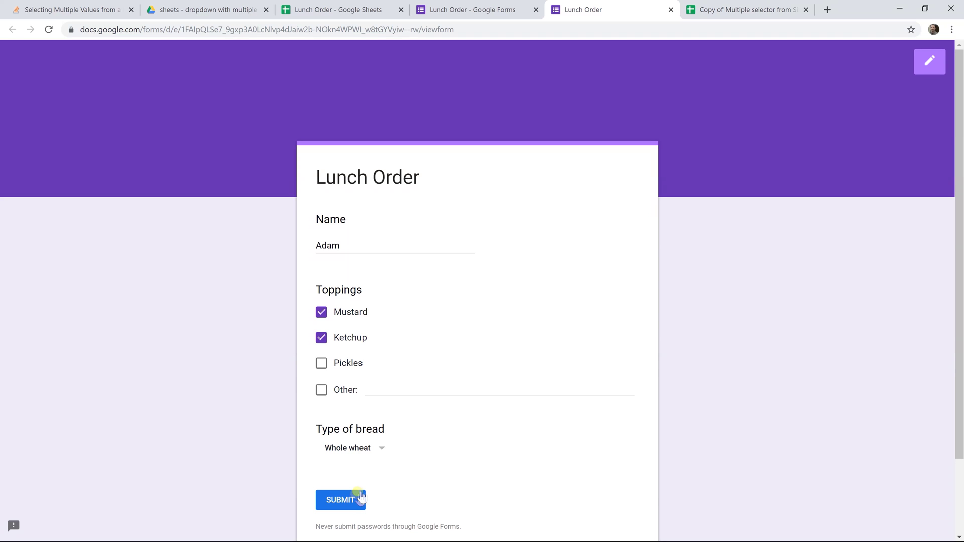
{"action": "left_click", "coordinate": [360, 498]}
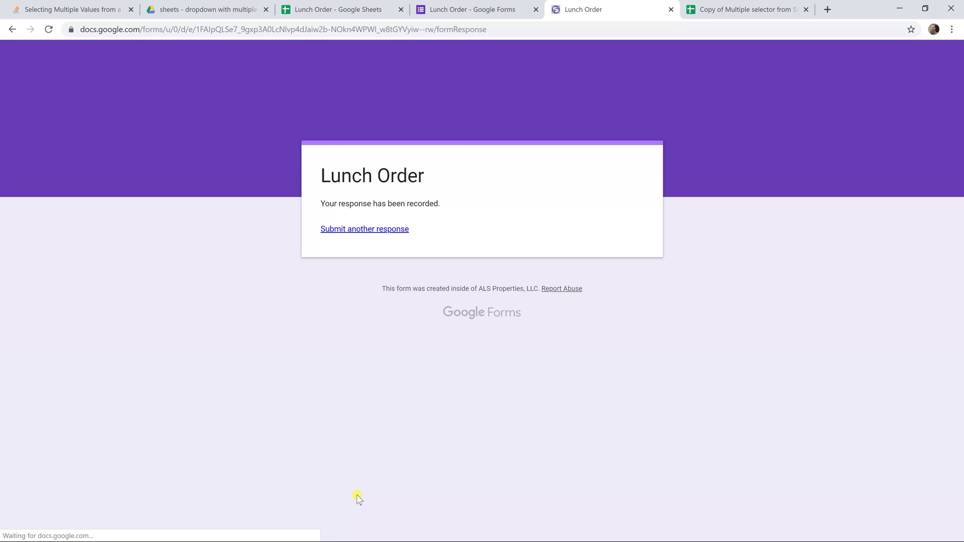
Step: Open the Form Responses 1 sheet in Lunch Order and inspect the response in cells A2–D2
{"action": "left_click", "coordinate": [360, 10]}
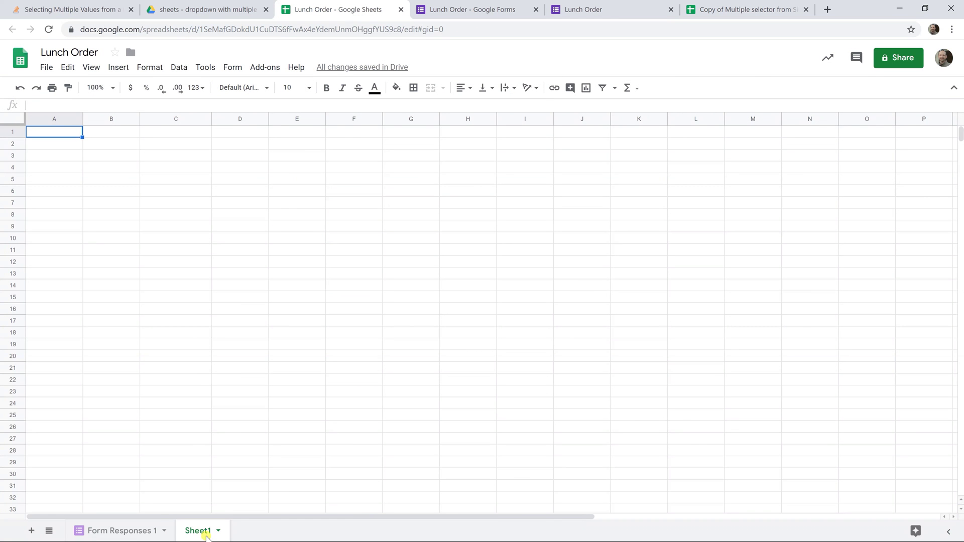
{"action": "left_click", "coordinate": [124, 533]}
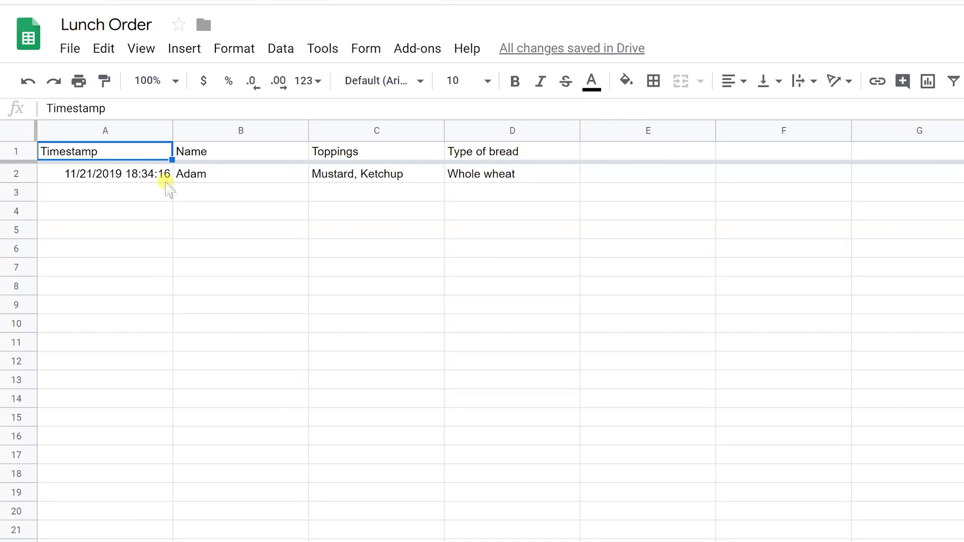
{"action": "left_click", "coordinate": [158, 180]}
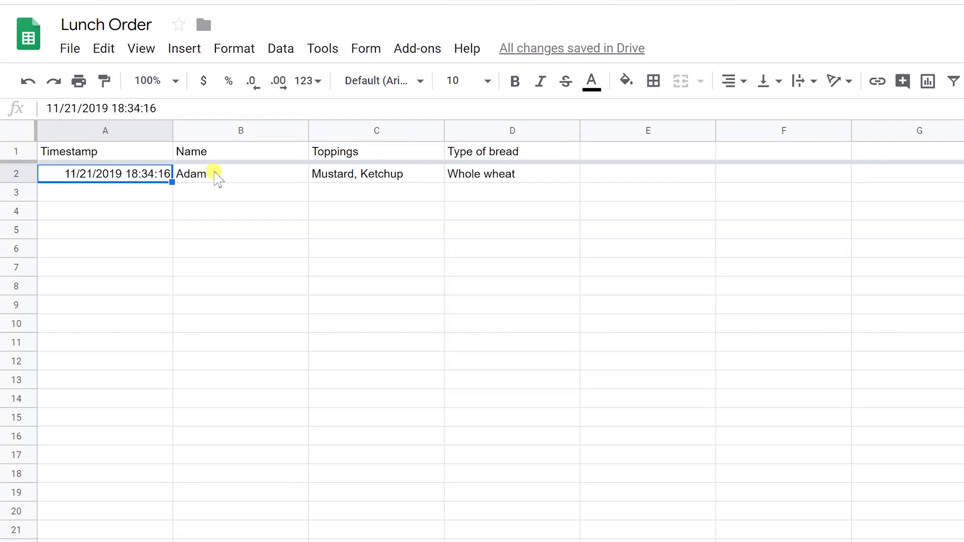
{"action": "left_click", "coordinate": [217, 176]}
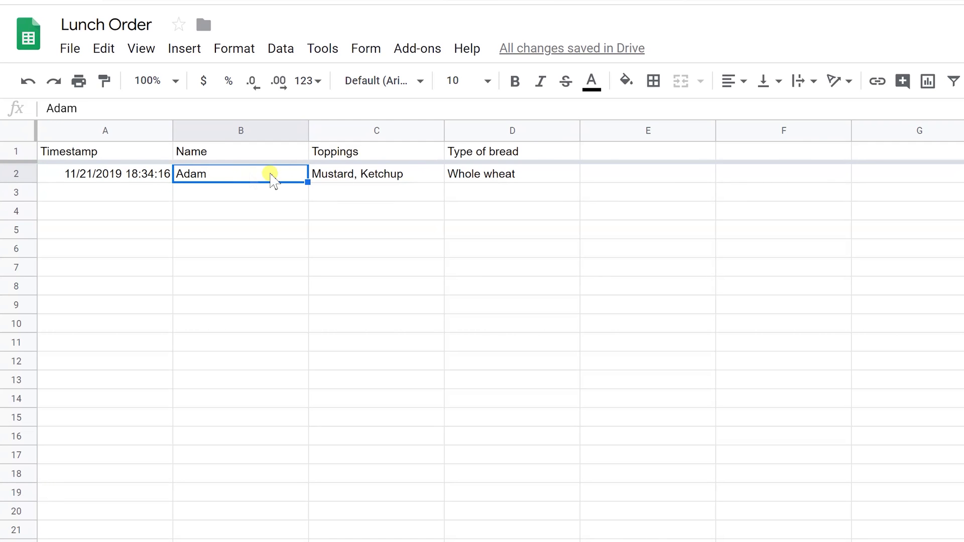
{"action": "left_click", "coordinate": [325, 174]}
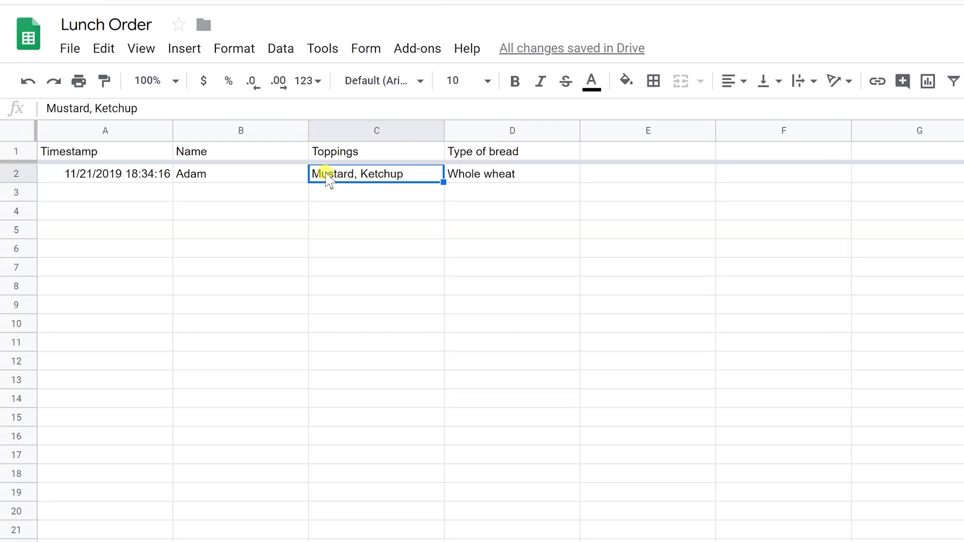
{"action": "left_click", "coordinate": [489, 176]}
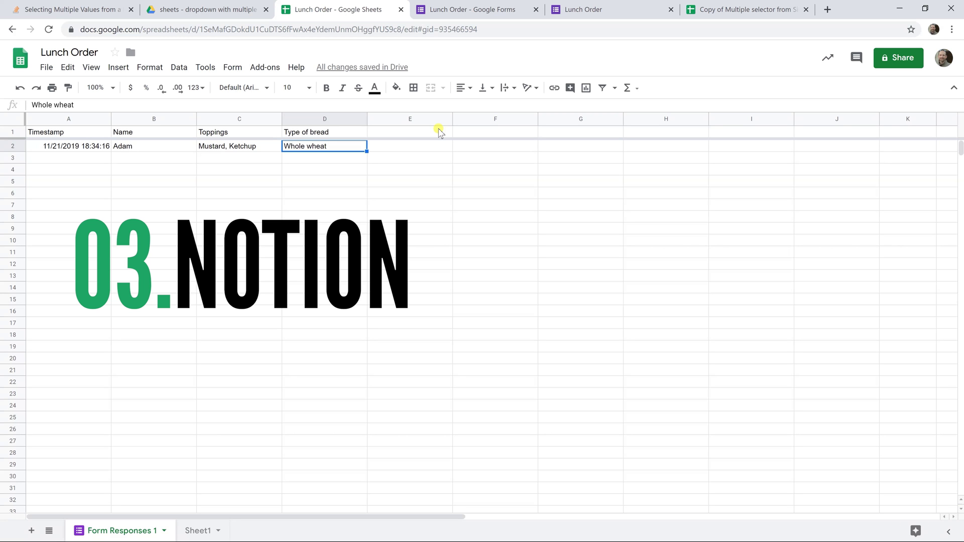
Step: Load notion.so in a new browser tab and scroll through the Page Speed table
{"action": "left_click", "coordinate": [828, 10]}
{"action": "type", "text": "no"}
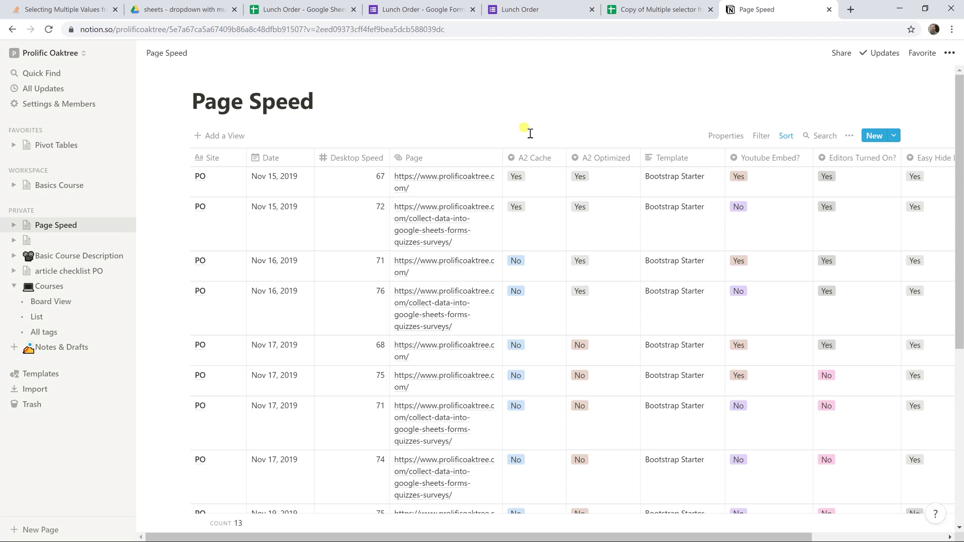
{"action": "scroll", "coordinate": [528, 141], "scroll_direction": "down", "scroll_amount": 5}
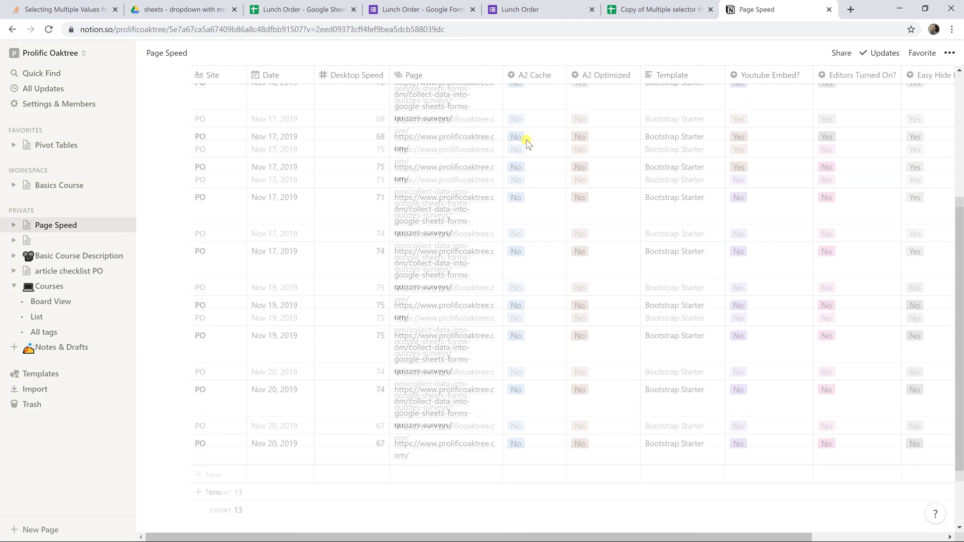
{"action": "scroll", "coordinate": [528, 143], "scroll_direction": "up", "scroll_amount": 5}
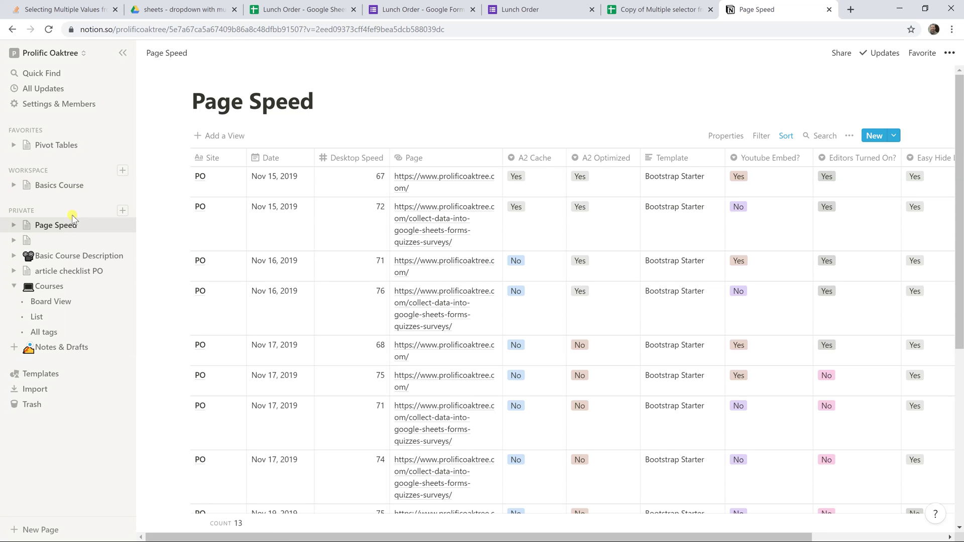
Step: Add a new workspace page titled 'Lunch order' containing a table database
{"action": "left_click", "coordinate": [122, 172]}
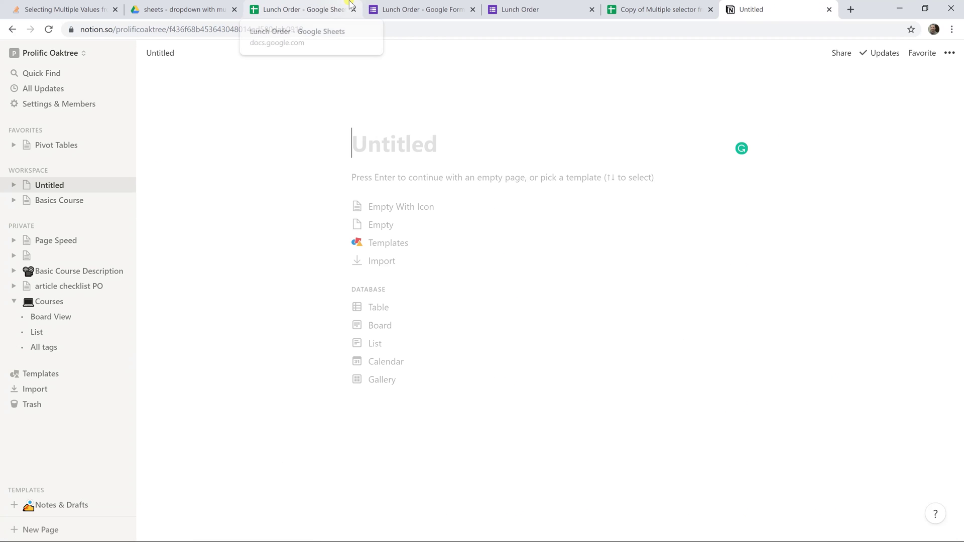
{"action": "type", "text": "Lu"}
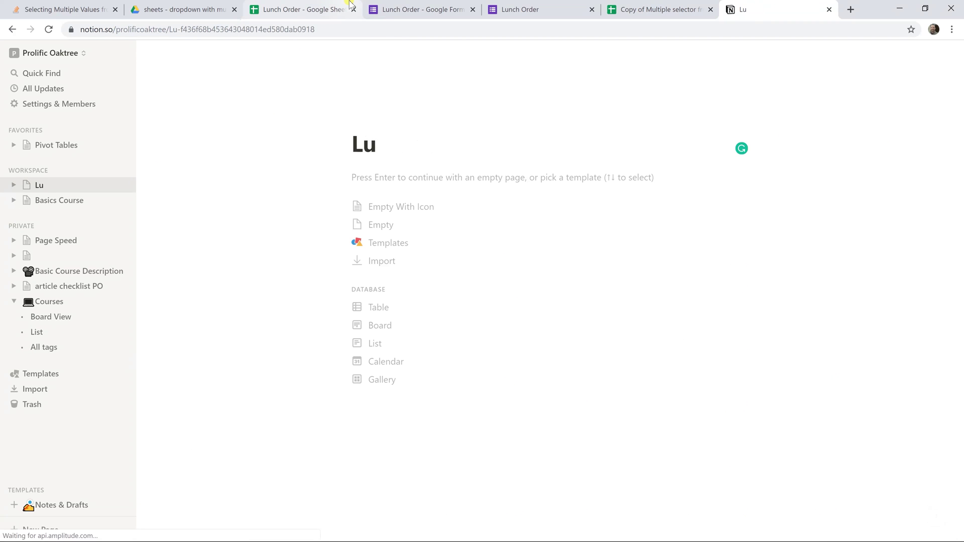
{"action": "type", "text": "nch order"}
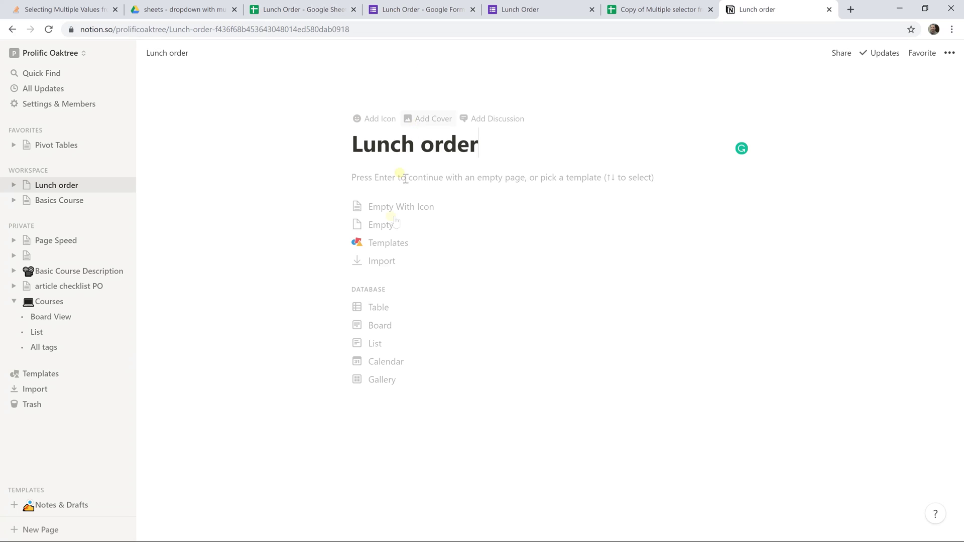
{"action": "left_click", "coordinate": [380, 309]}
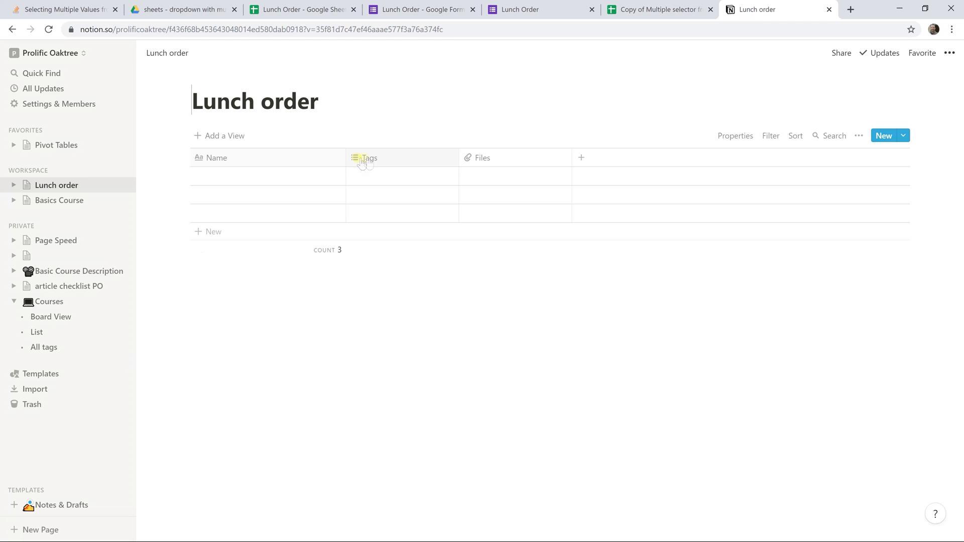
Step: Rename the Tags column to Toppings
{"action": "left_click", "coordinate": [287, 158]}
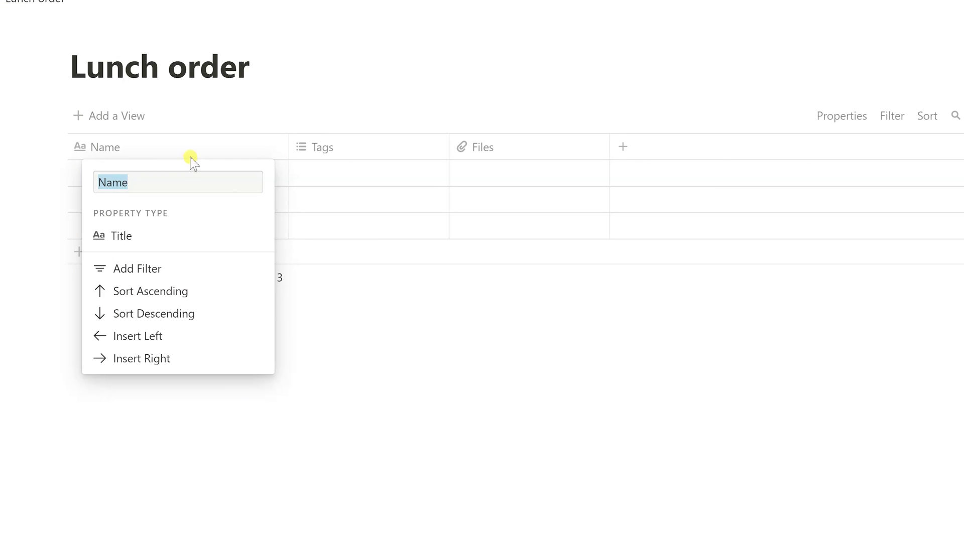
{"action": "mouse_move", "coordinate": [131, 247]}
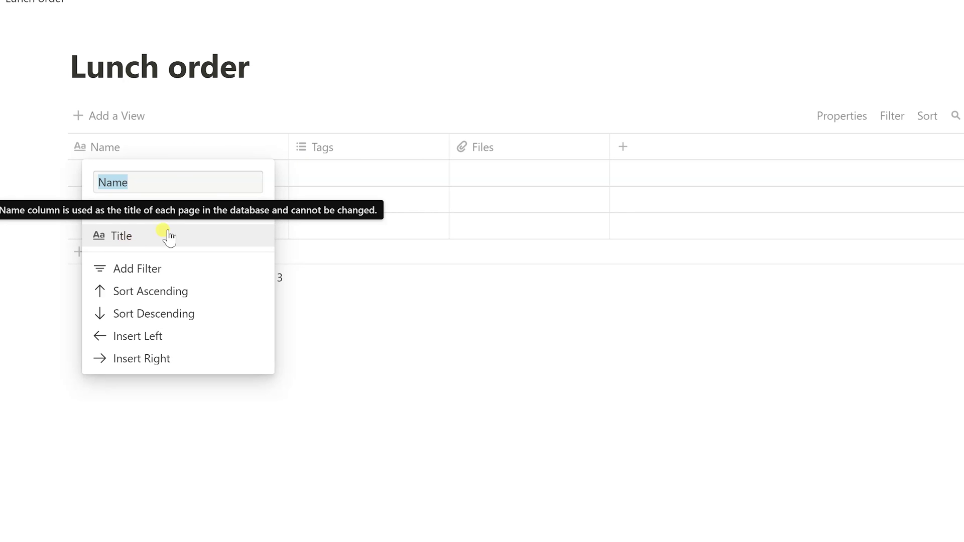
{"action": "left_click", "coordinate": [352, 147]}
{"action": "left_click", "coordinate": [353, 148]}
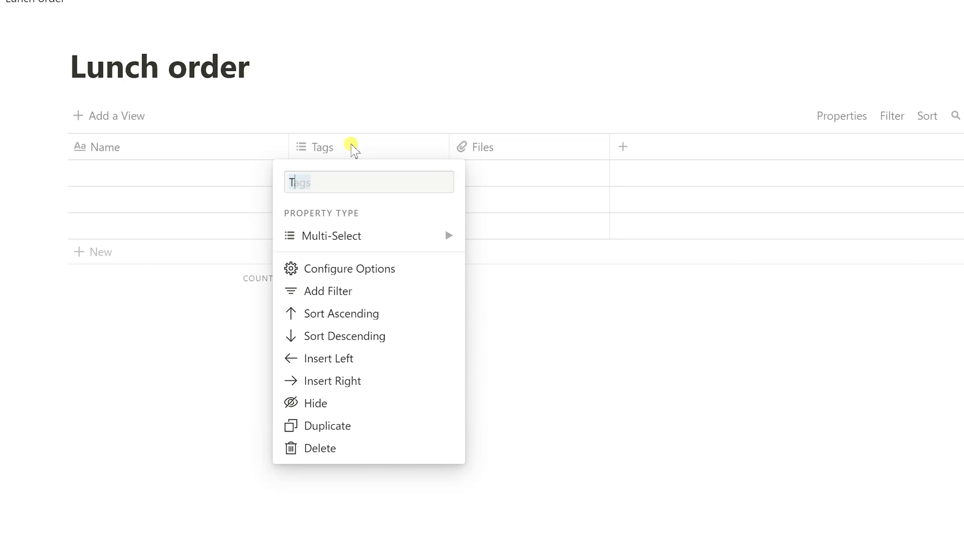
{"action": "type", "text": "Toppin"}
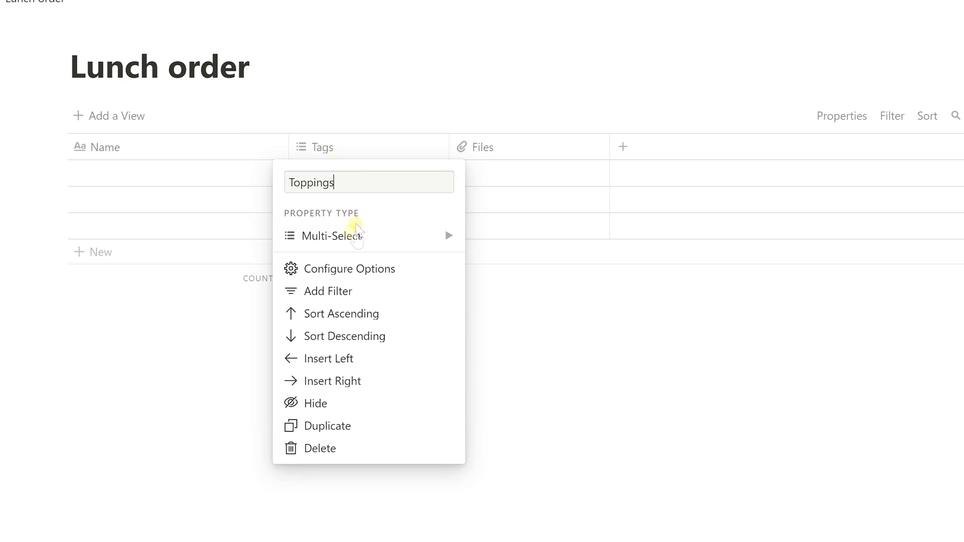
{"action": "mouse_move", "coordinate": [356, 239]}
{"action": "left_click", "coordinate": [523, 152]}
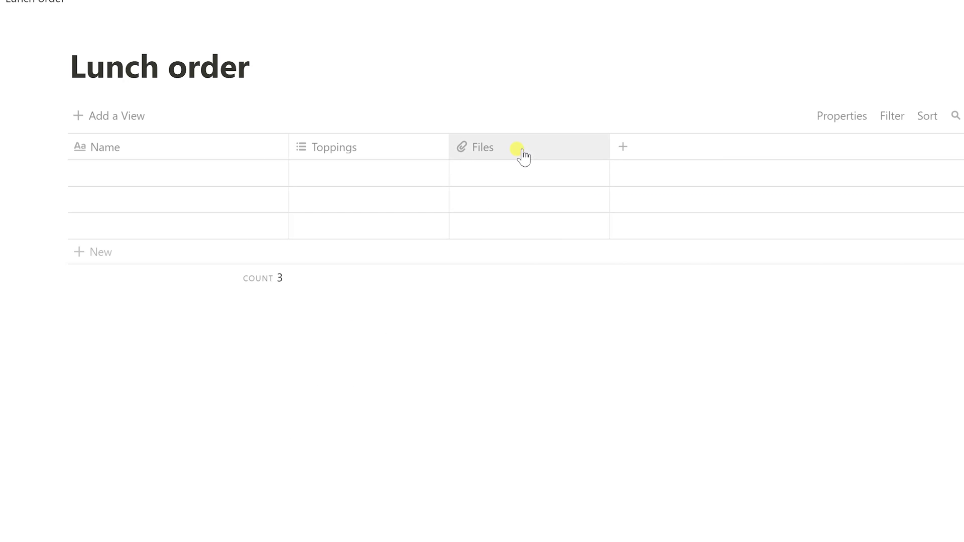
Step: Rename the Files column to 'Type of bread' and make it a single-select property
{"action": "left_click", "coordinate": [522, 152]}
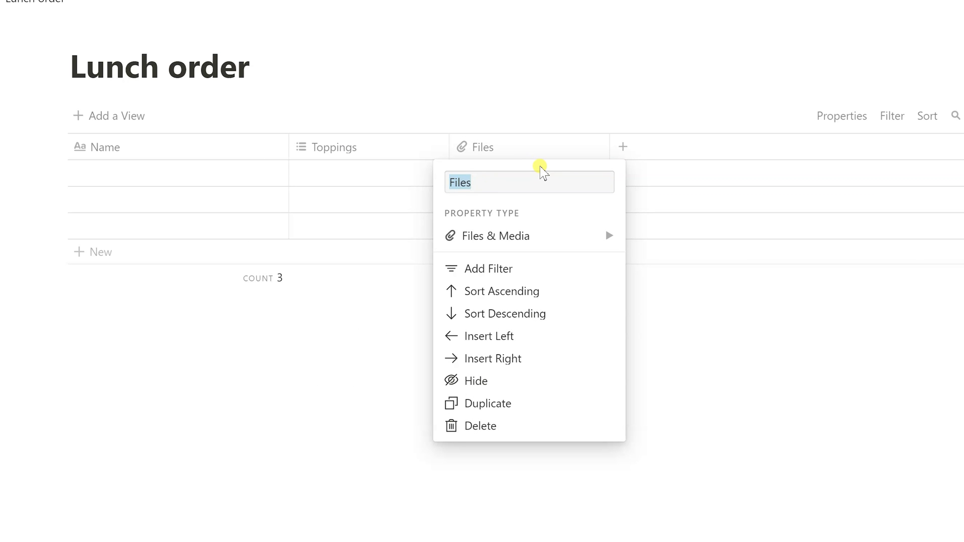
{"action": "type", "text": "Type of bread"}
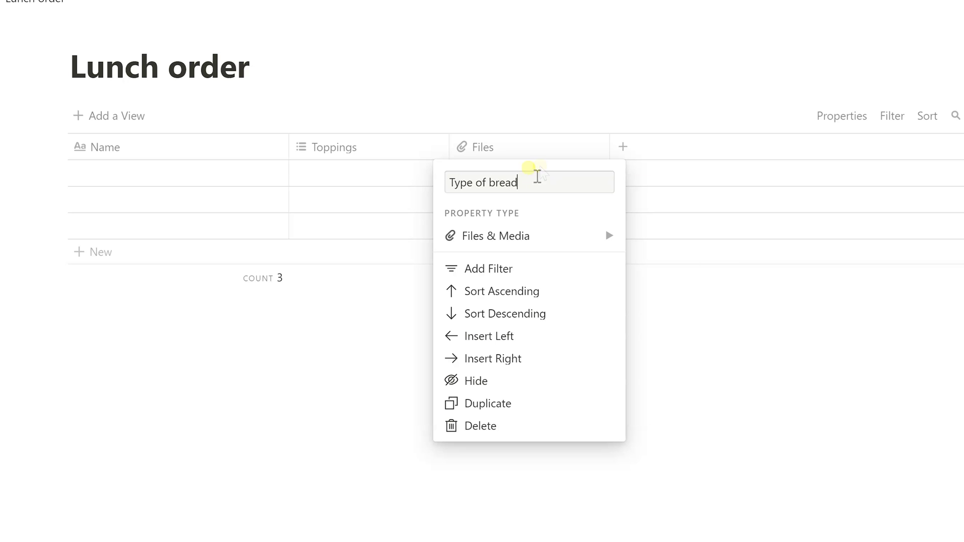
{"action": "left_click", "coordinate": [548, 238]}
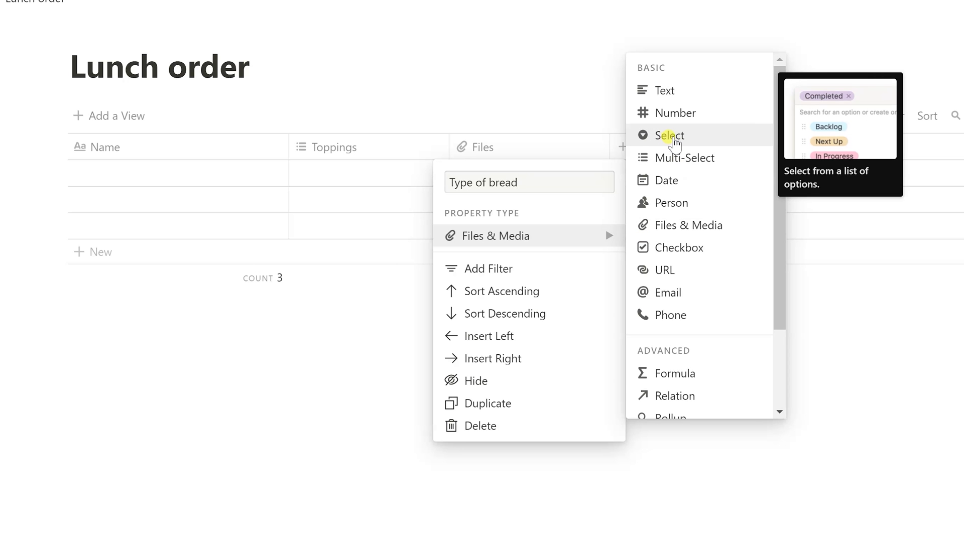
{"action": "left_click", "coordinate": [673, 136]}
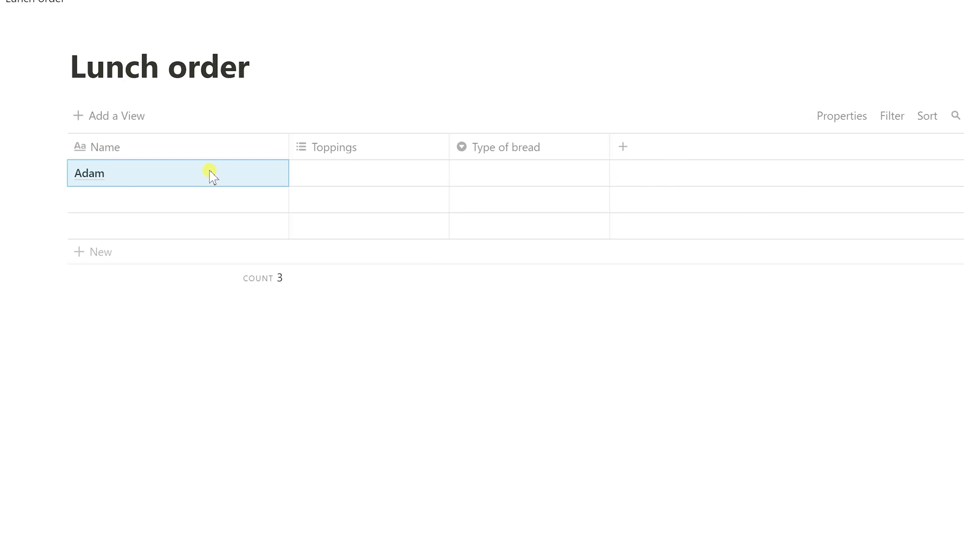
Step: Enter the first person's name and give them new Mustard and Mayo toppings
{"action": "type", "text": "George"}
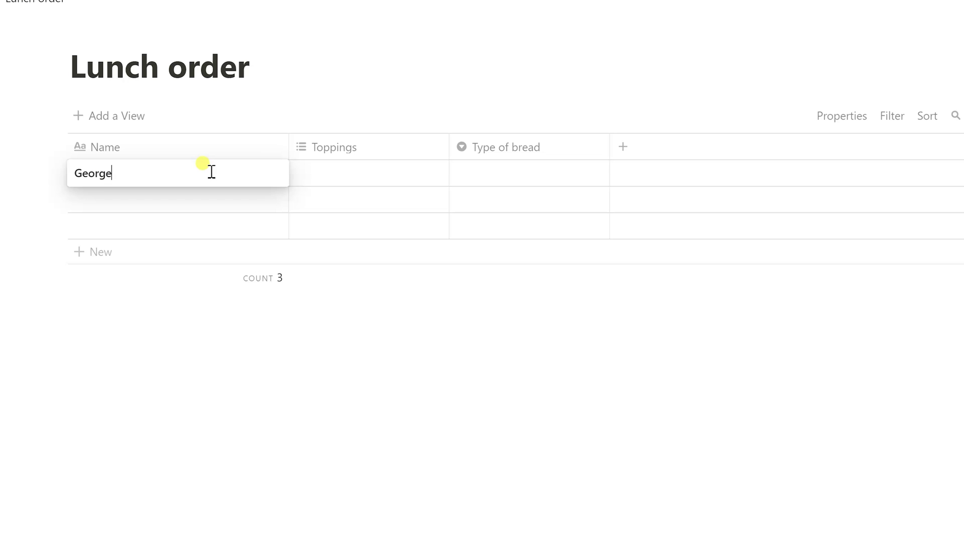
{"action": "key", "text": "Tab"}
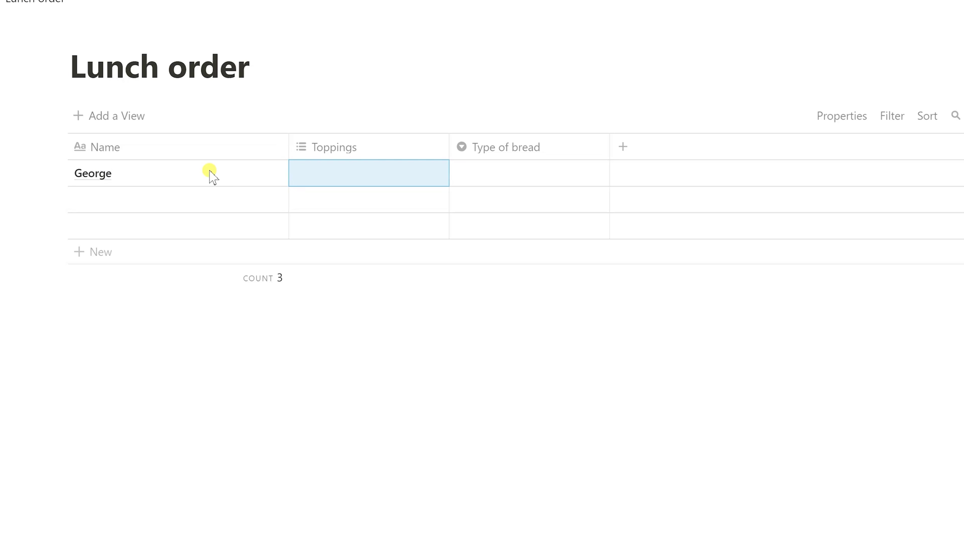
{"action": "type", "text": "Mustar"}
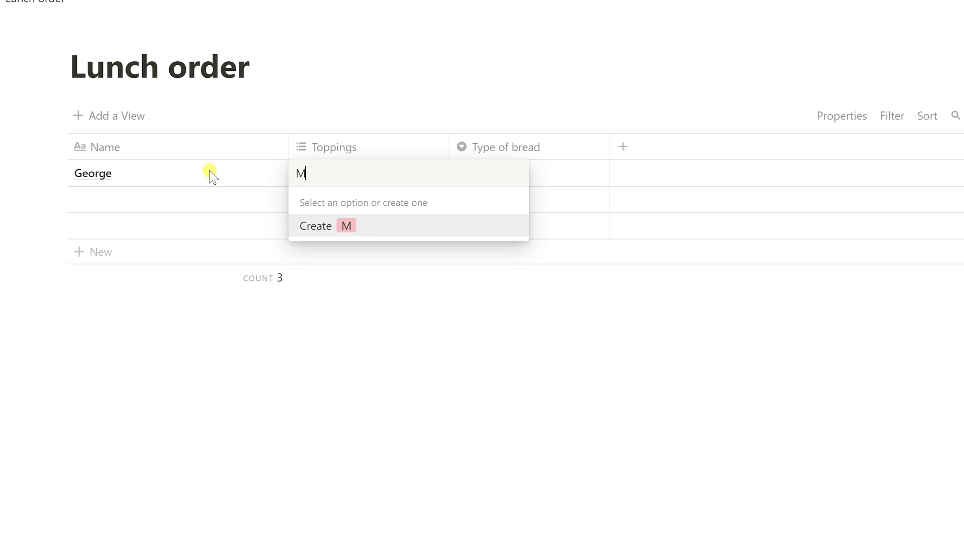
{"action": "type", "text": "d"}
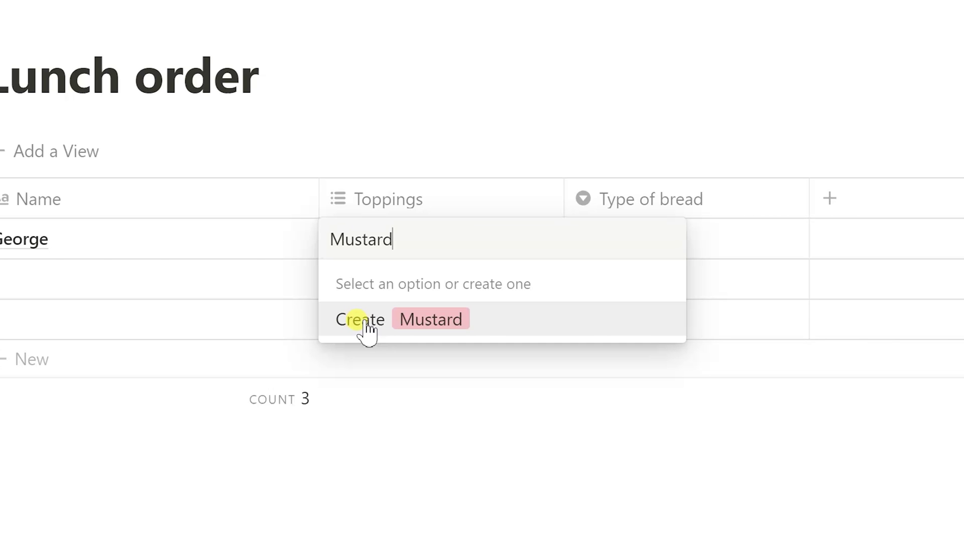
{"action": "left_click", "coordinate": [408, 321]}
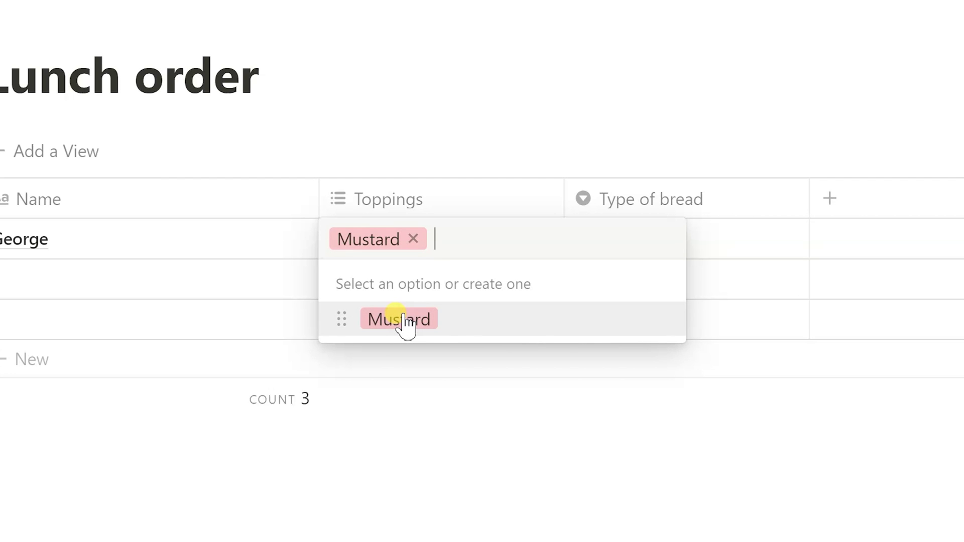
{"action": "type", "text": "Mayo"}
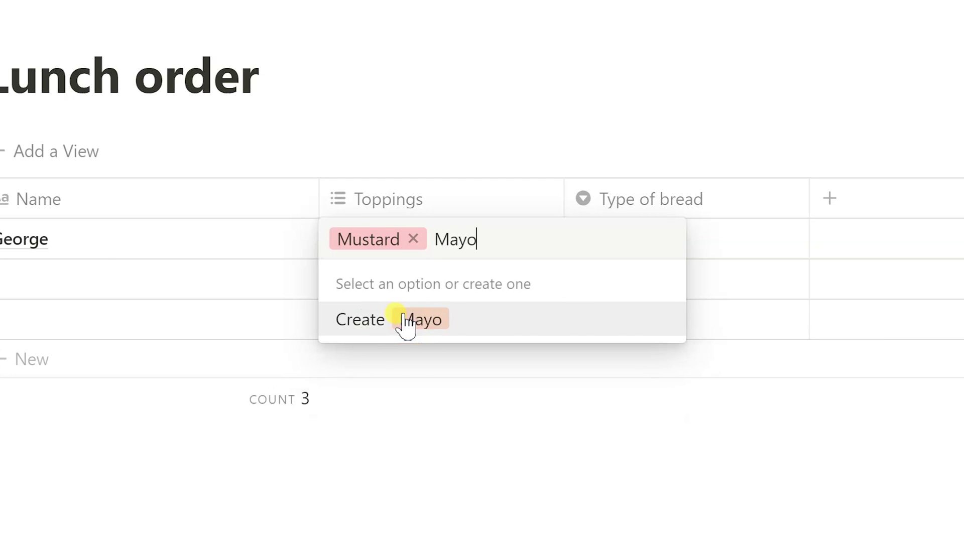
{"action": "left_click", "coordinate": [408, 322]}
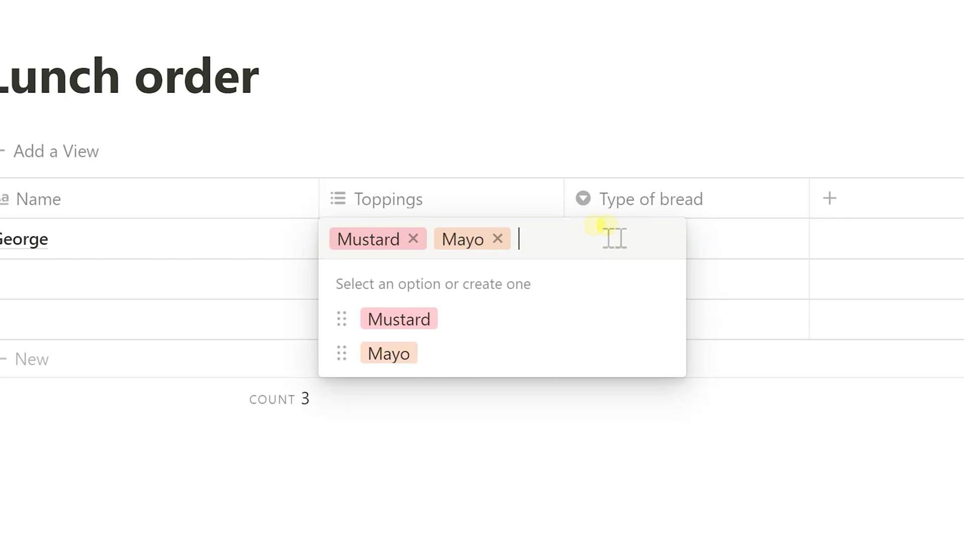
{"action": "left_click", "coordinate": [730, 246]}
Step: Set the first row's bread to a newly created Wheat option
{"action": "left_click", "coordinate": [729, 243]}
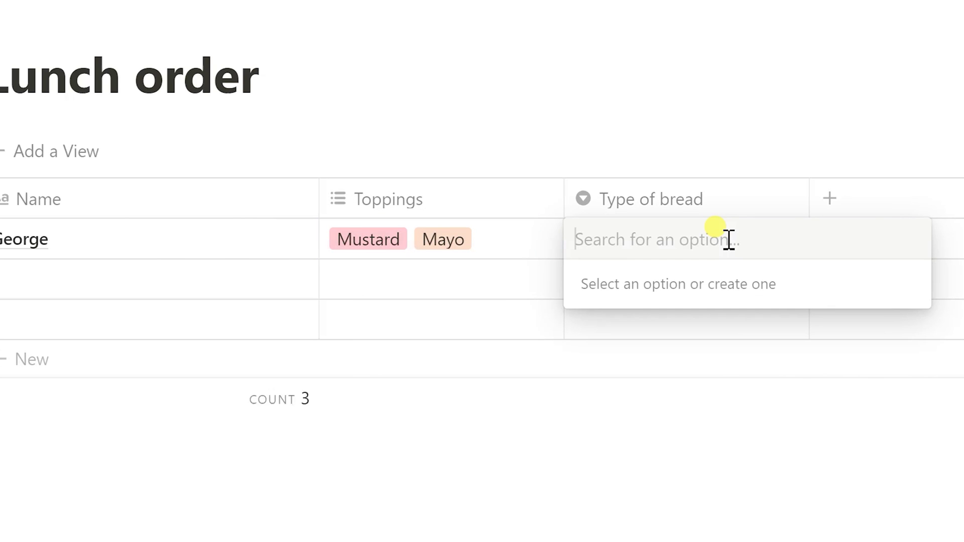
{"action": "type", "text": "Whea"}
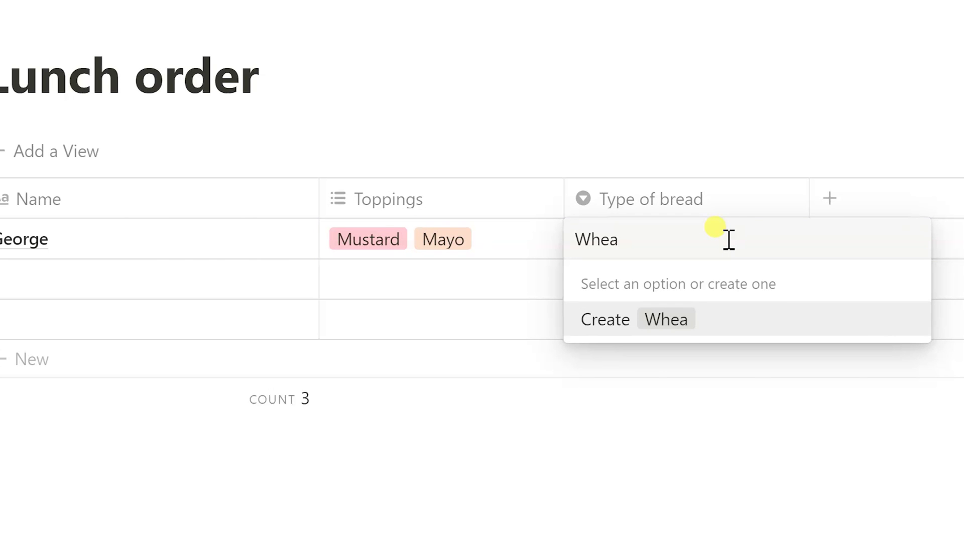
{"action": "type", "text": "t"}
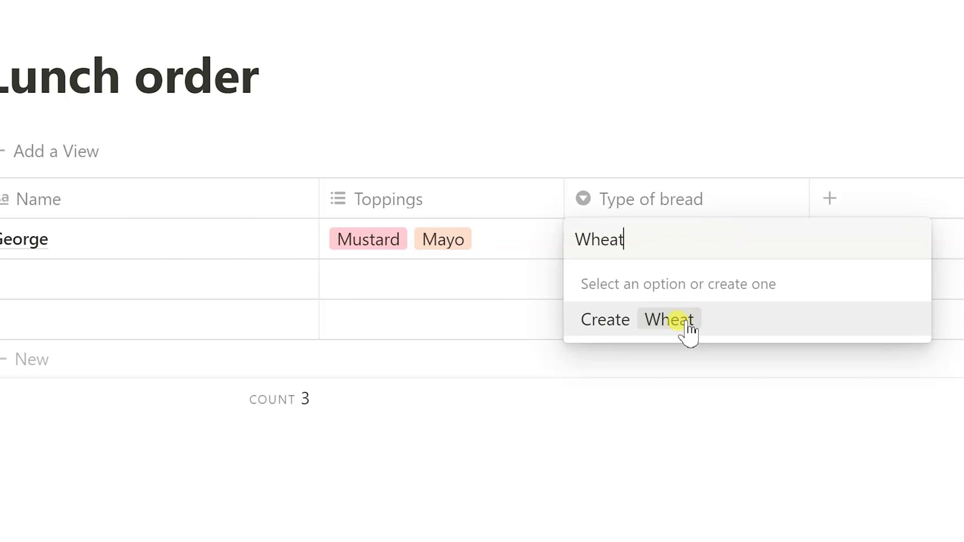
{"action": "left_click", "coordinate": [685, 324]}
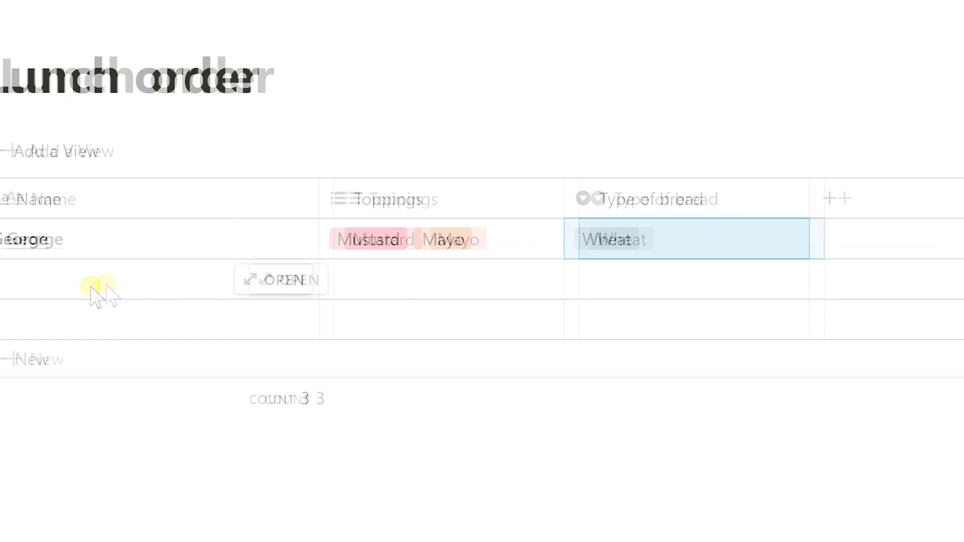
Step: Enter the second person's name with a new Ketchup topping plus the existing Mustard
{"action": "left_click", "coordinate": [107, 293]}
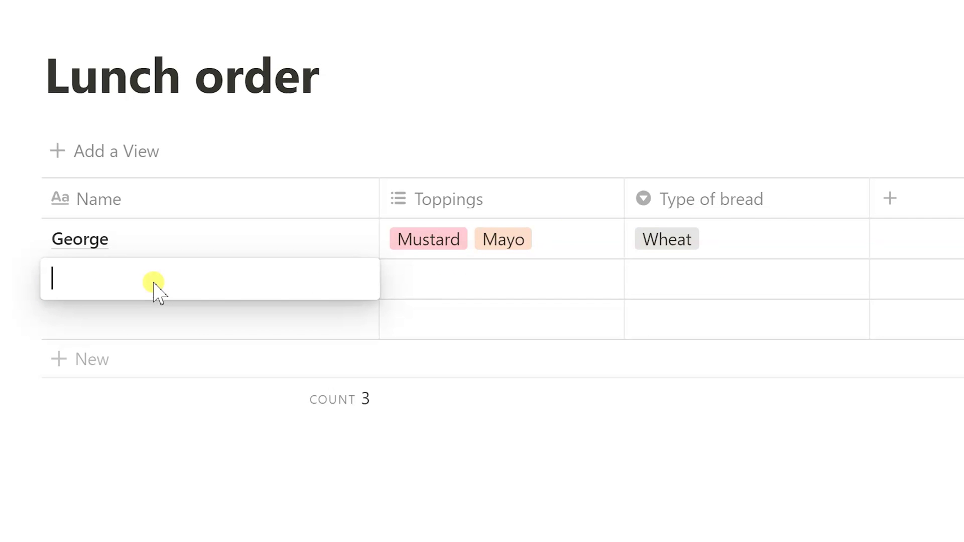
{"action": "type", "text": "Mary"}
{"action": "key", "text": "Tab"}
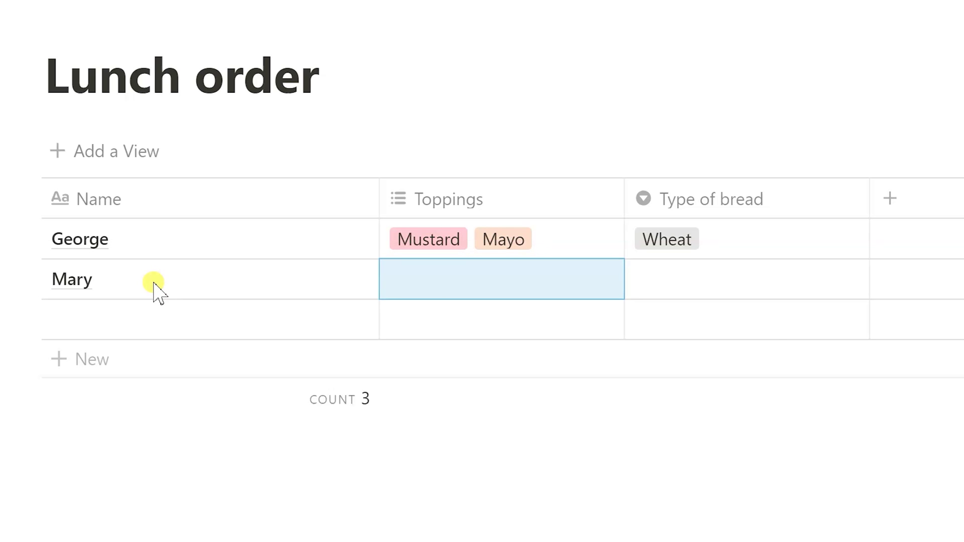
{"action": "type", "text": "Kat"}
{"action": "key", "text": "BackSpace"}
{"action": "key", "text": "BackSpace"}
{"action": "type", "text": "et"}
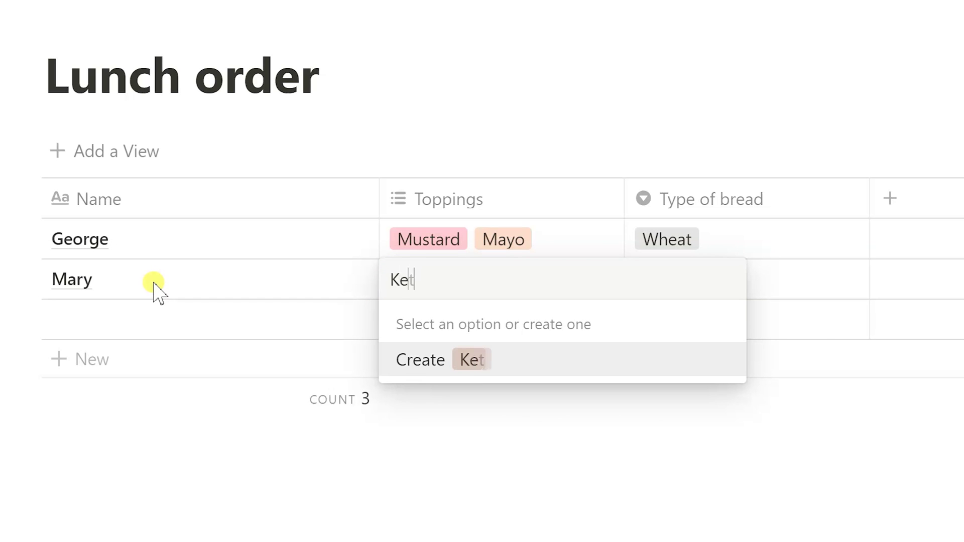
{"action": "type", "text": "chup"}
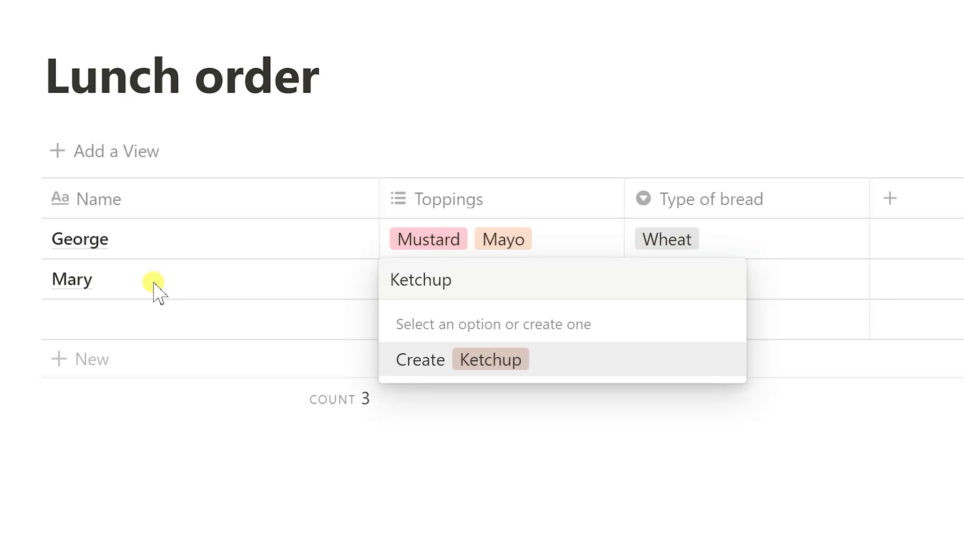
{"action": "left_click", "coordinate": [469, 367]}
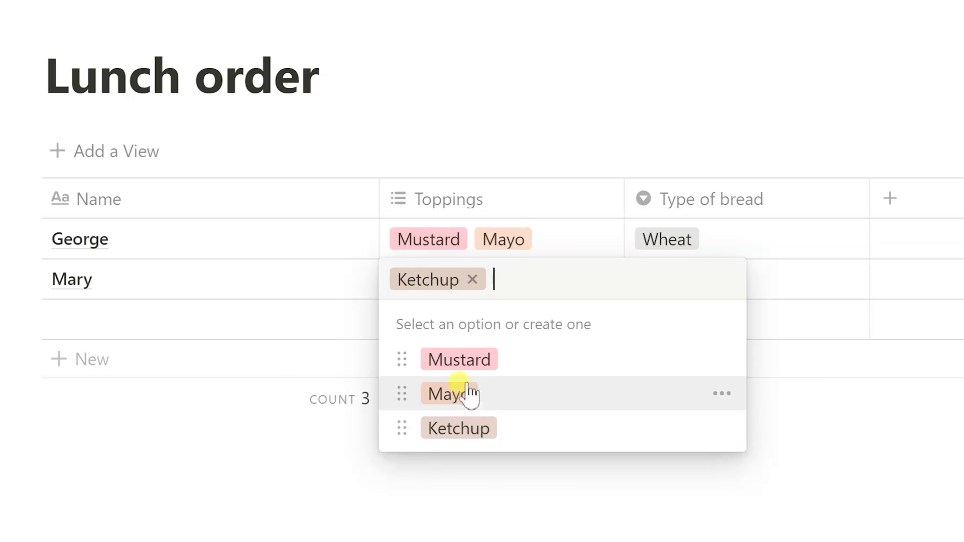
{"action": "left_click", "coordinate": [470, 369]}
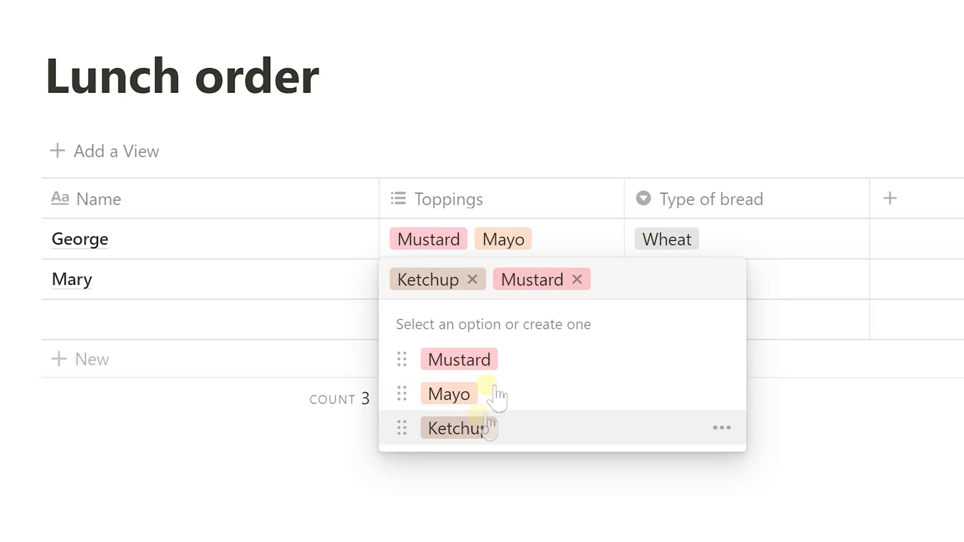
{"action": "left_click", "coordinate": [787, 292]}
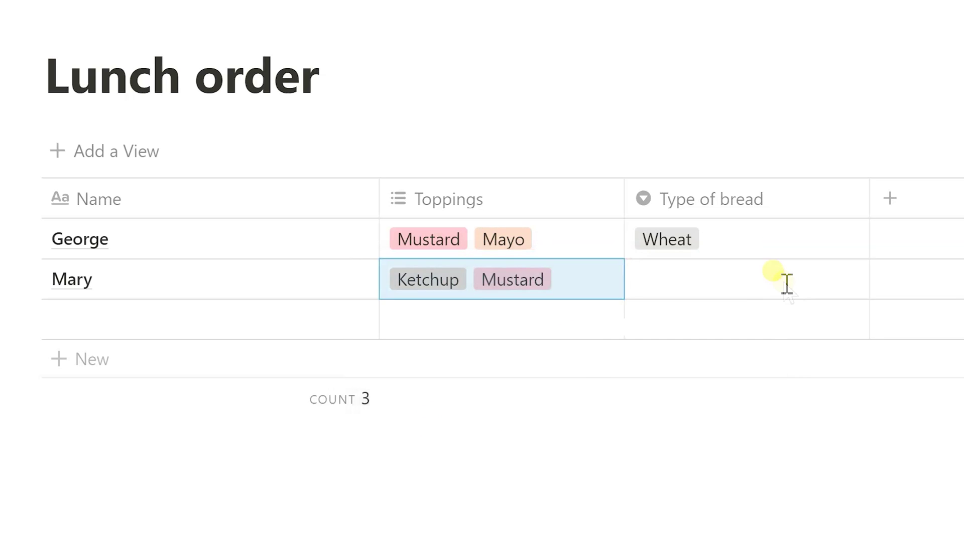
Step: Set the second row's bread to a newly created Rye option
{"action": "left_click", "coordinate": [786, 285]}
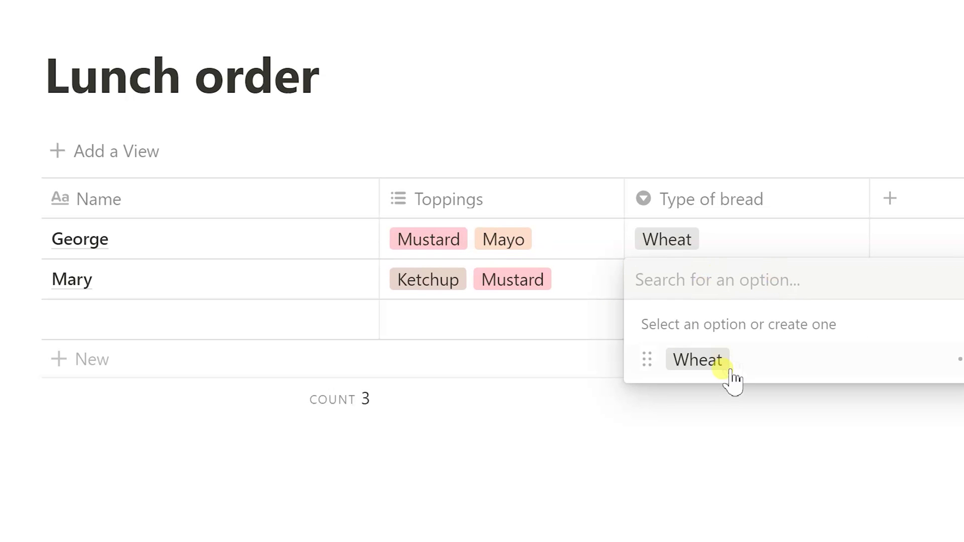
{"action": "type", "text": "Rye"}
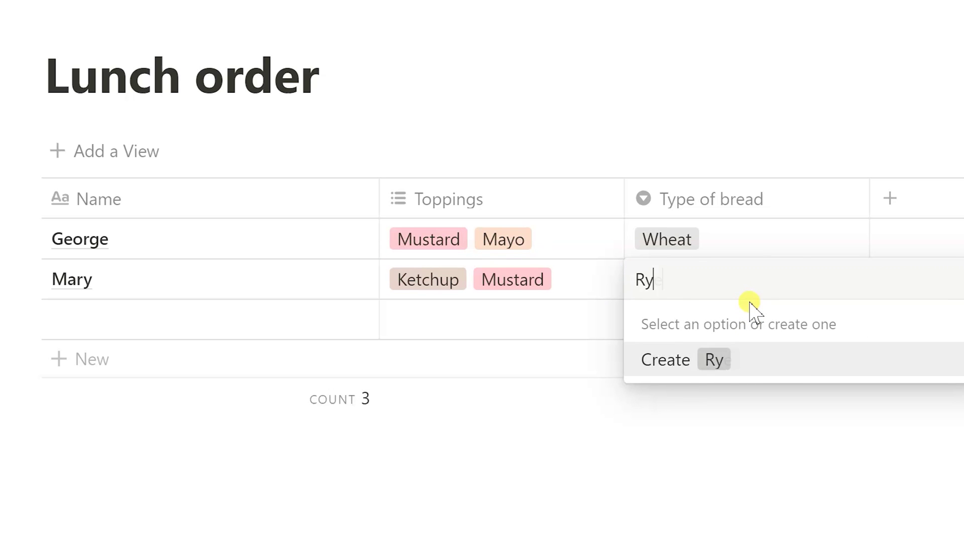
{"action": "left_click", "coordinate": [721, 360]}
Step: Open and close the empty third row's page preview, then select its Name cell
{"action": "left_click", "coordinate": [276, 327]}
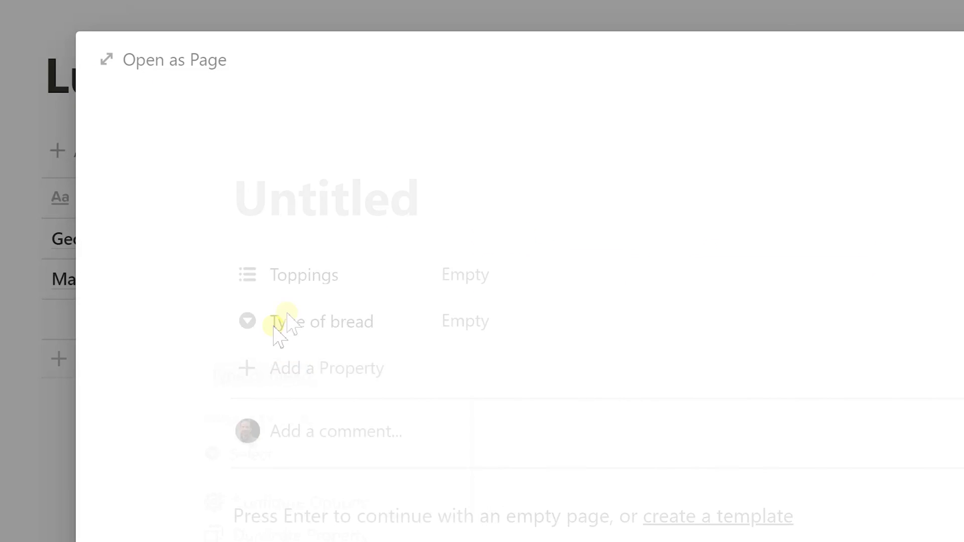
{"action": "left_click", "coordinate": [274, 323]}
{"action": "left_click", "coordinate": [779, 11]}
{"action": "left_click", "coordinate": [668, 6]}
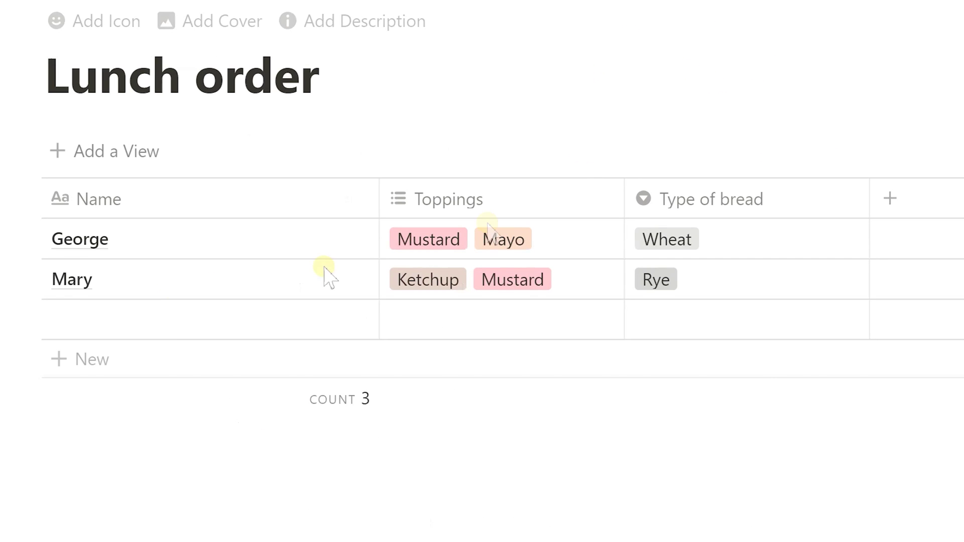
{"action": "left_click", "coordinate": [164, 325]}
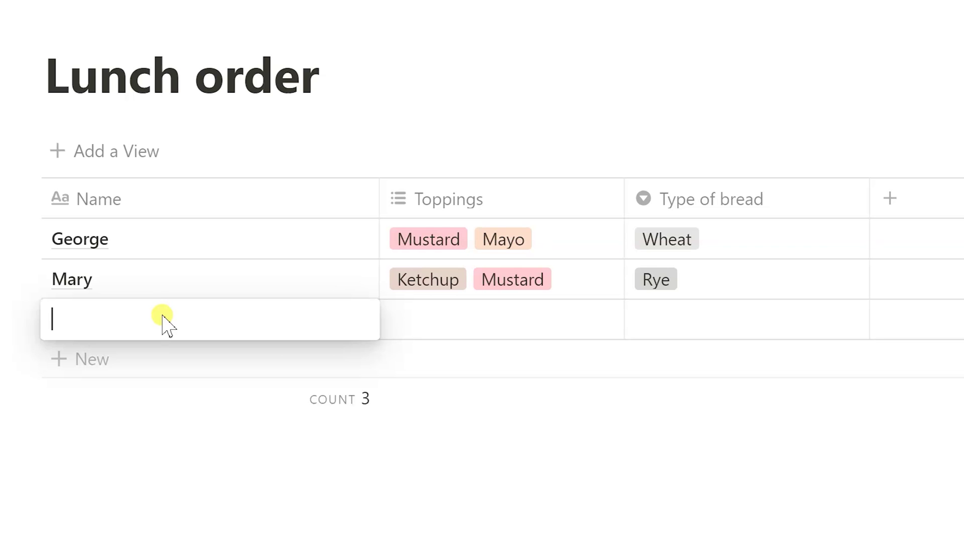
Step: Enter the third person's name and choose Wheat as their bread, skipping toppings
{"action": "type", "text": "Hawward"}
{"action": "key", "text": "Tab"}
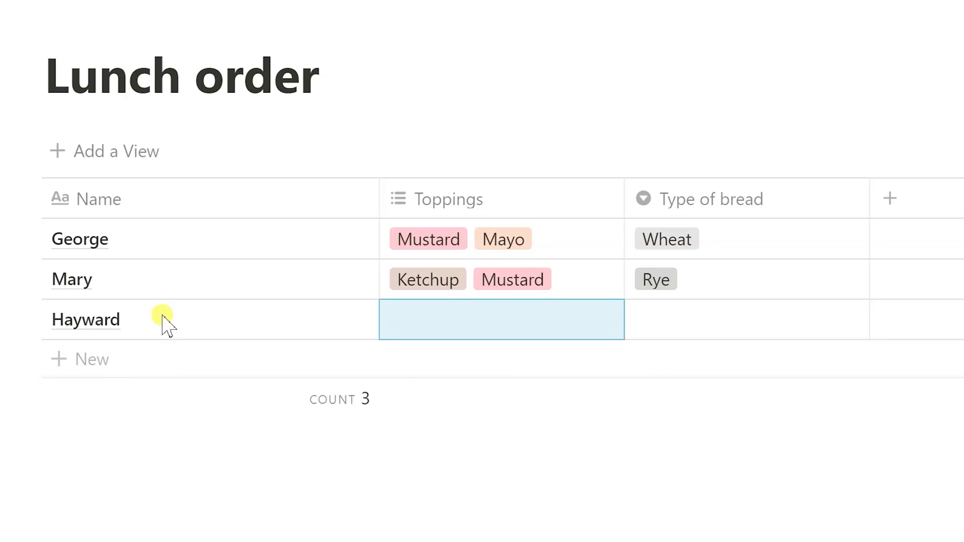
{"action": "key", "text": "Tab"}
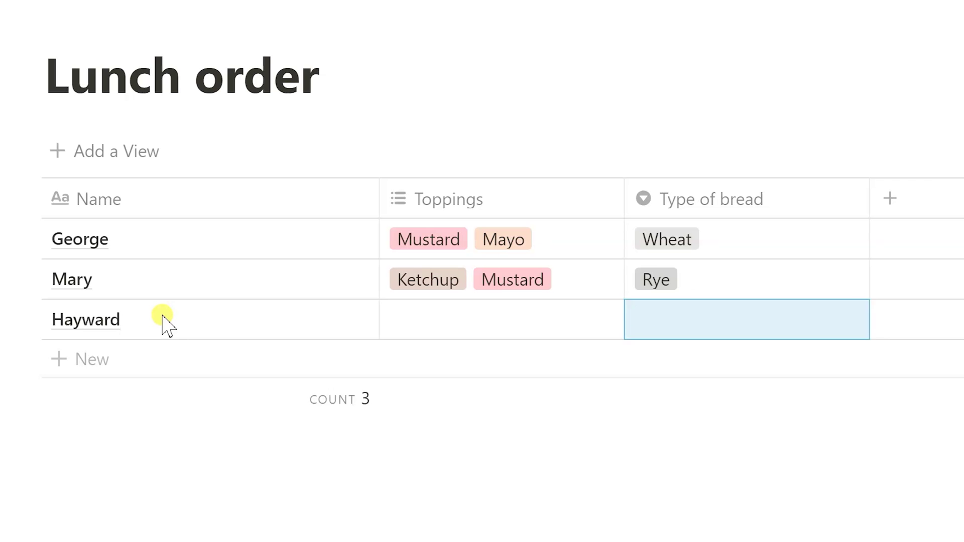
{"action": "type", "text": "W"}
{"action": "key", "text": "Return"}
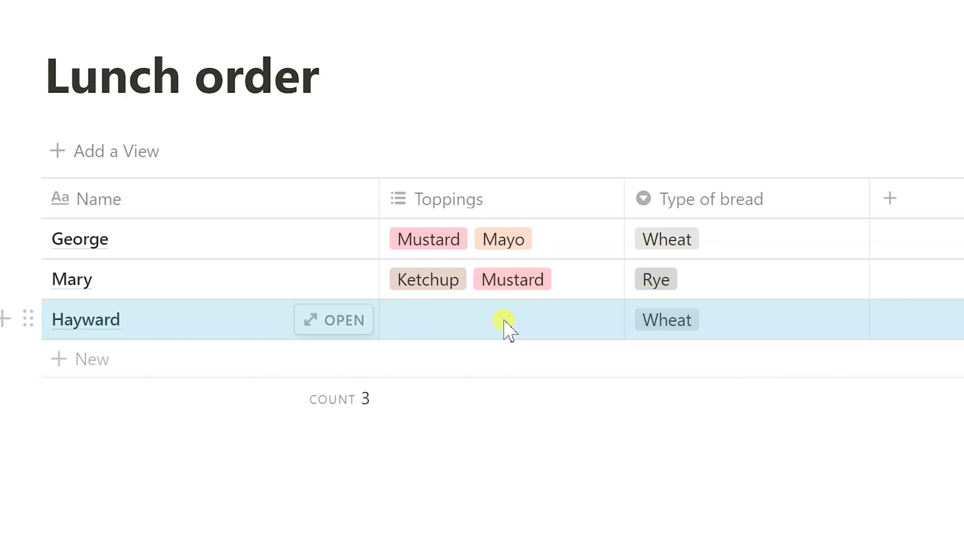